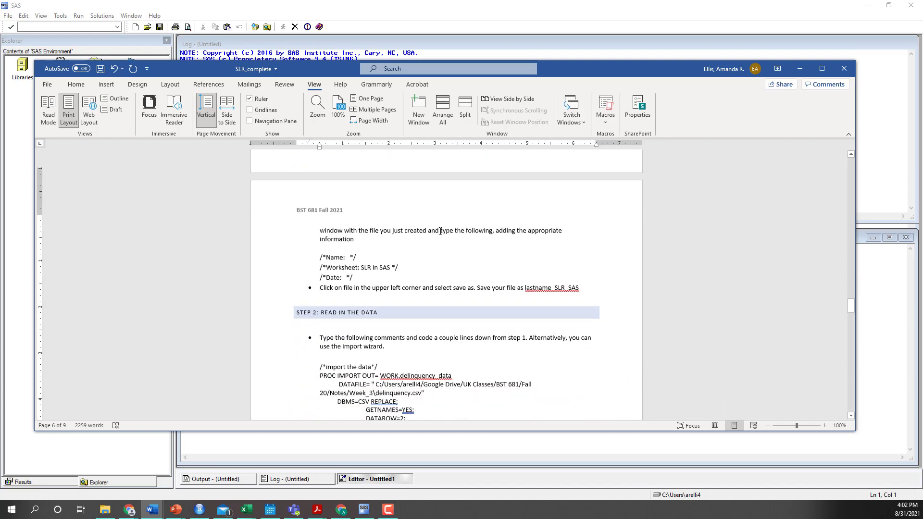
Review the SAS code sections of the SLR_complete worksheet and move its window out of the way of SAS
scroll(410, 189, "up", 3)
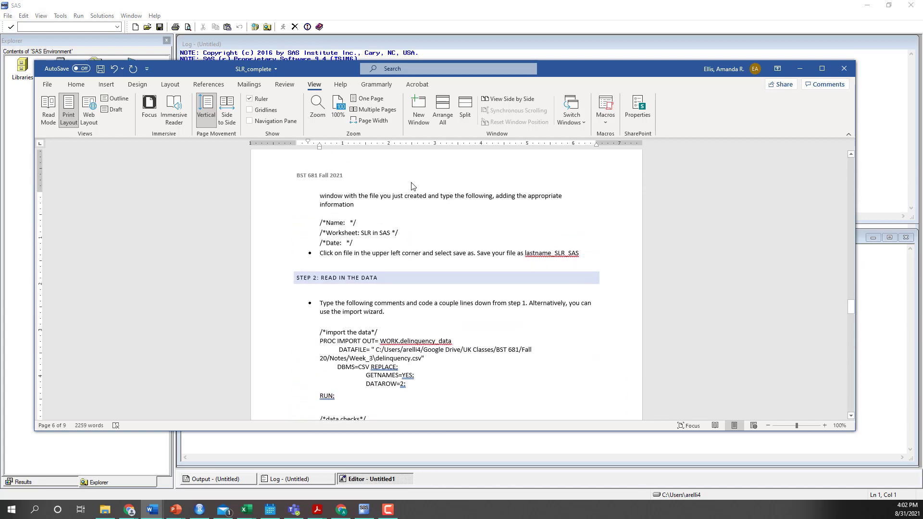
scroll(558, 342, "down", 20)
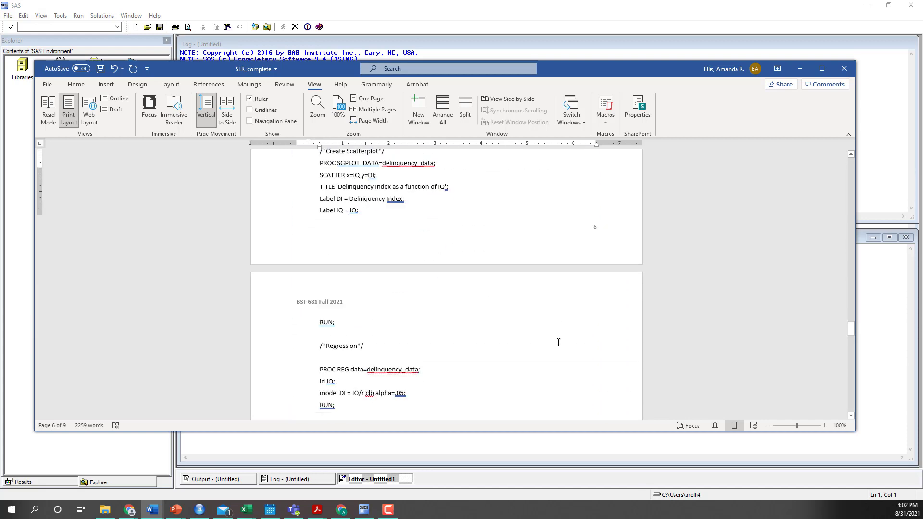
scroll(529, 305, "down", 20)
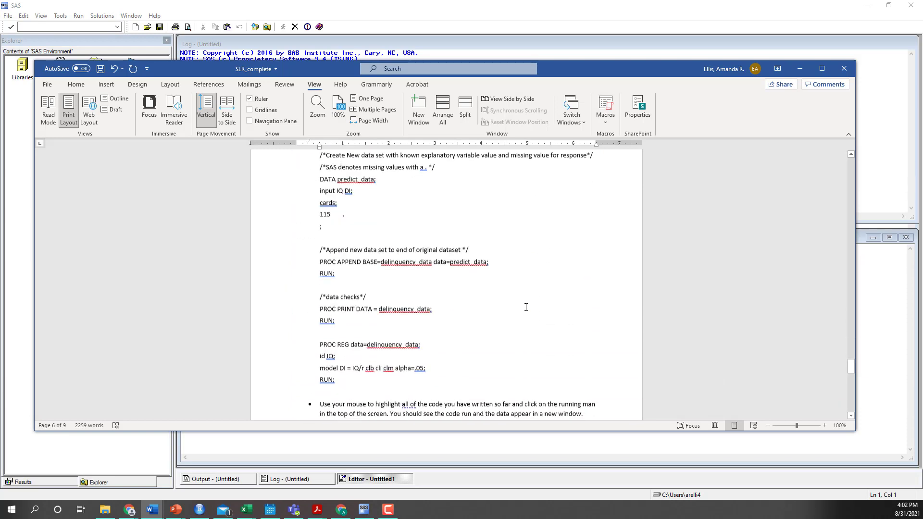
scroll(524, 311, "up", 10)
scroll(524, 311, "up", 15)
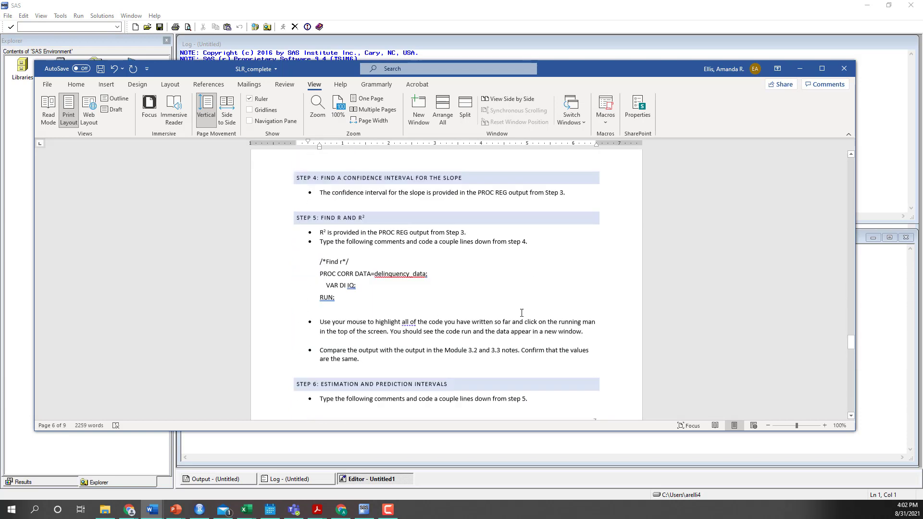
left_click_drag(555, 72, 0, 89)
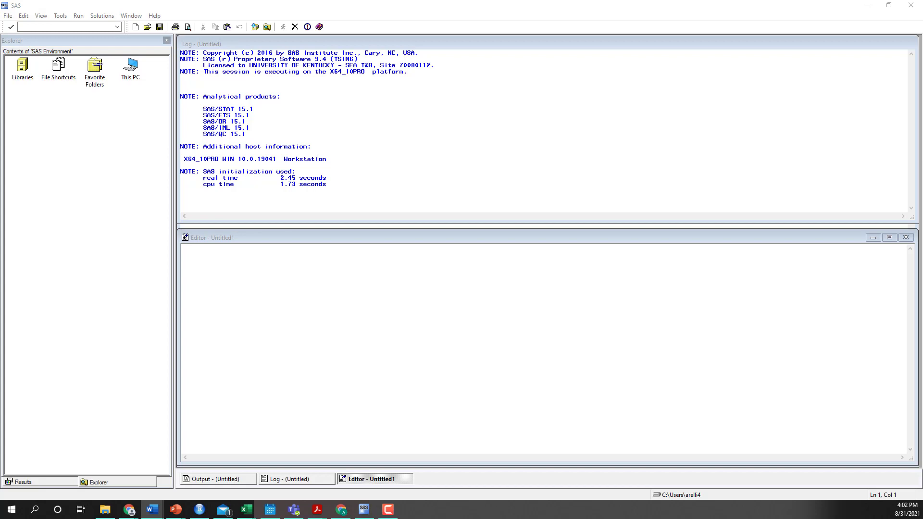
Paste the worksheet's header comments into the empty program and fill in the author's name and the date 8/31/2021
left_click(232, 261)
type("/*Name:   */ /*Worksheet: SLR in SAS */ /*Date:   */")
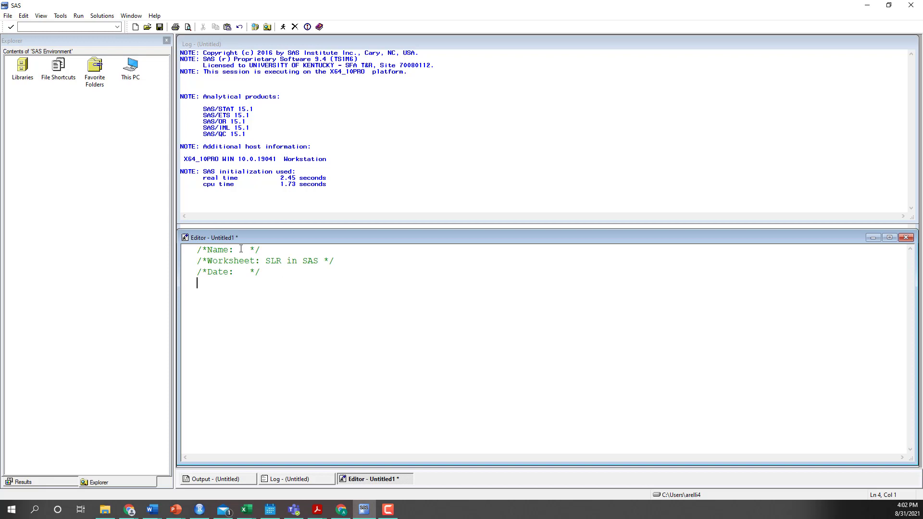
left_click(241, 249)
type("Amanda Ellis")
left_click(240, 272)
type("8/31/2021")
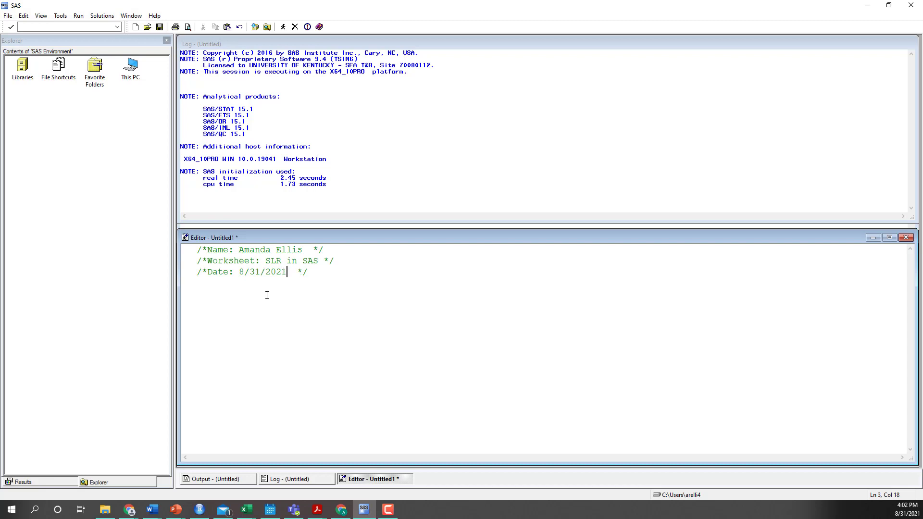
left_click(326, 272)
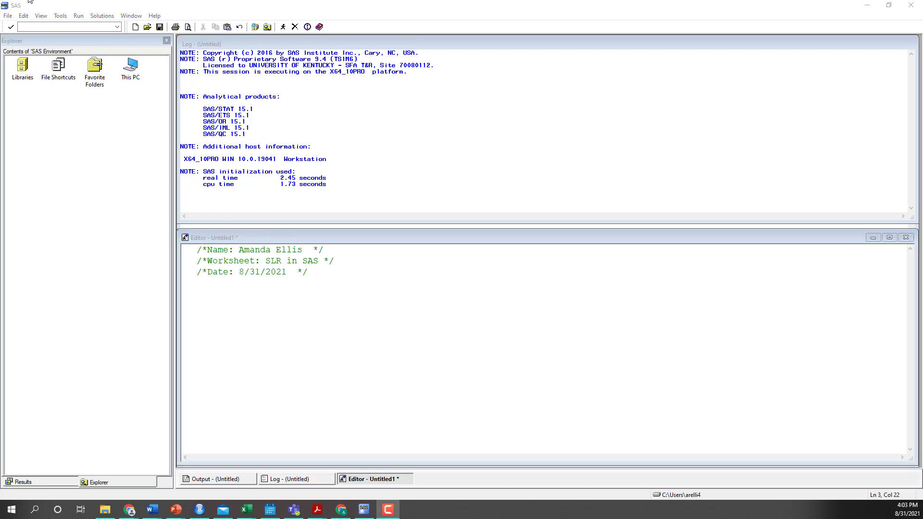
left_click(7, 16)
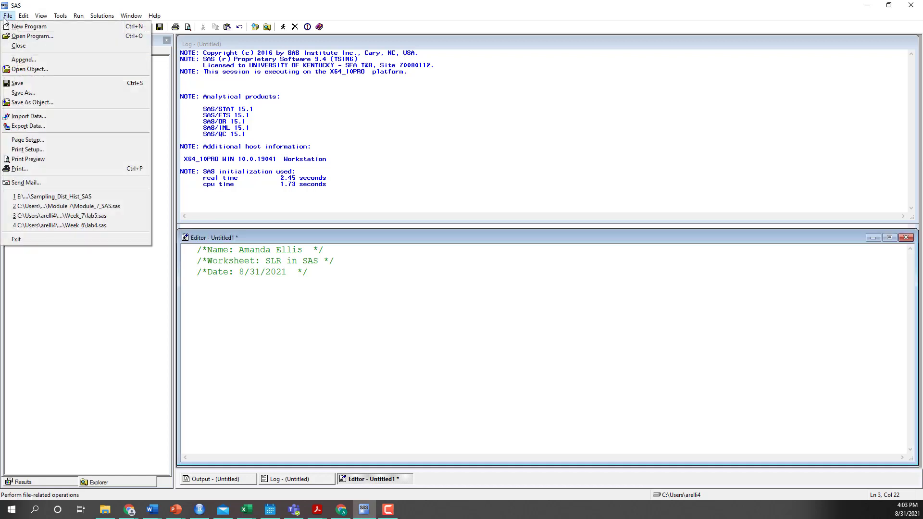
left_click(39, 91)
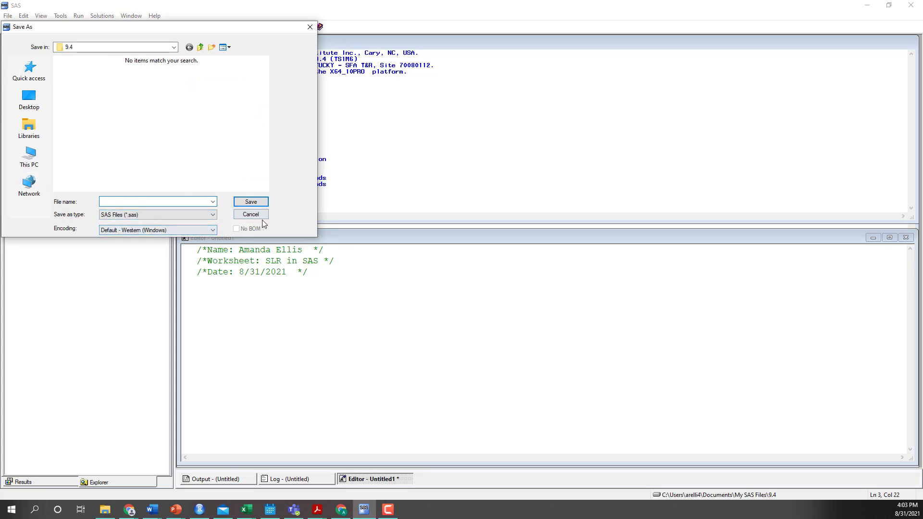
left_click(250, 215)
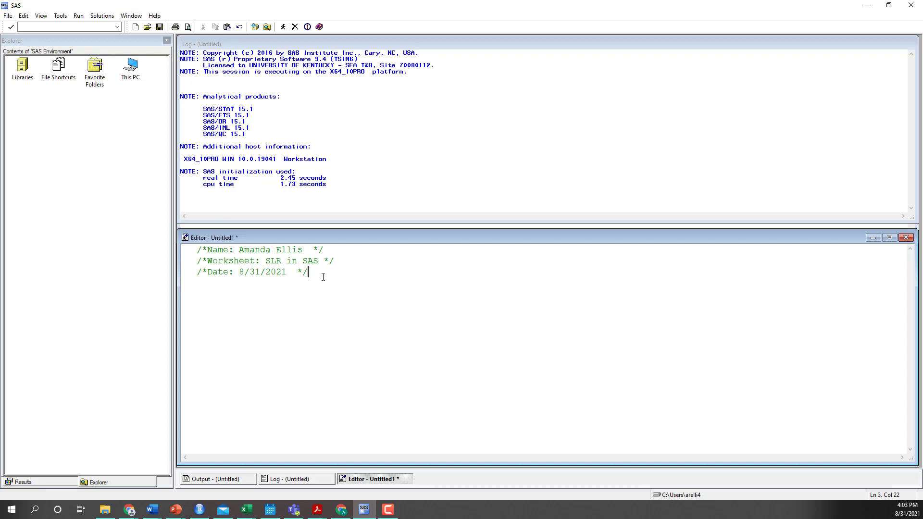
Add blank lines below the header comments and paste the worksheet's PROC IMPORT and PROC PRINT data check code
key("Return")
key("Return")
key("alt+Tab")
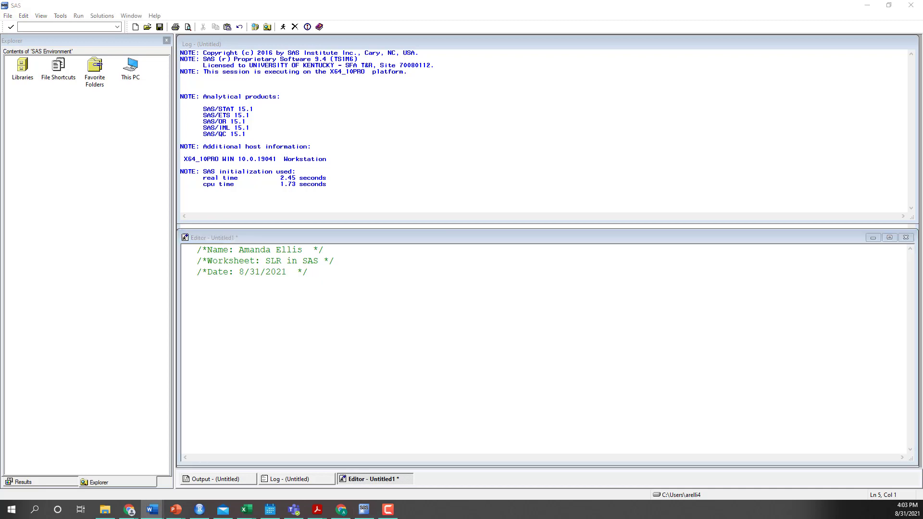
left_click(197, 304)
type("/*import the data*/ PROC IMPORT OUT= WORK.delinquency_data             DATAFILE= \" C:/Users/arelli4/Google Drive/UK Classes/BST 681/Fall 20/Notes/Week_3\\delinquency.csv\"            DBMS=CSV REPLACE;             GETNAMES=YES;             DATAROW=2; RUN;  /*data checks*/ PROC PRINT DATA = delinquency_data; RUN;")
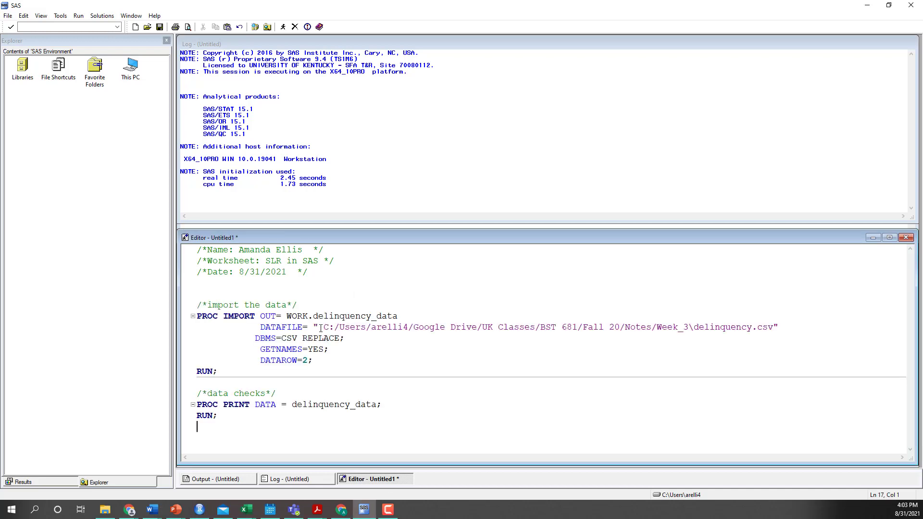
Replace the folder in the DATAFILE path with E:\Google Drive\UK Classes\BST 681\Fall 21\Notes\Week_3, copied from File Explorer, keeping delinquency.csv
left_click_drag(321, 328, 775, 327)
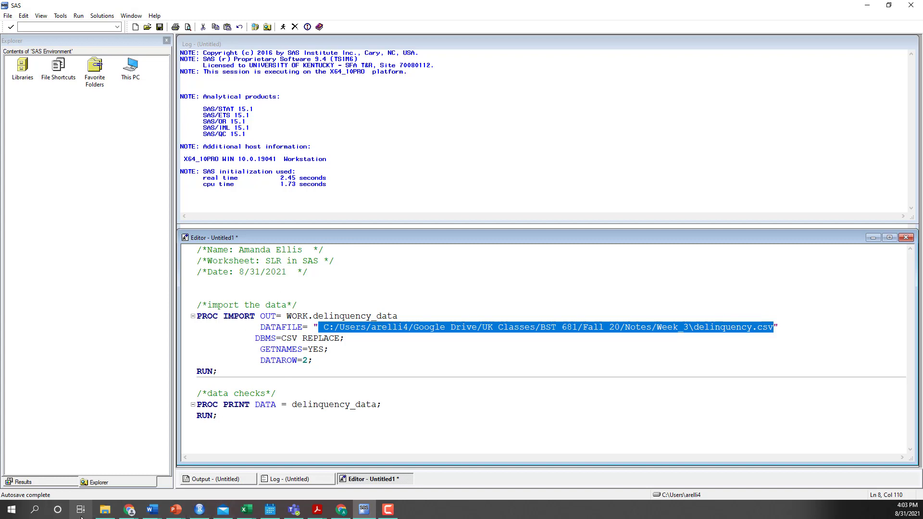
left_click(103, 511)
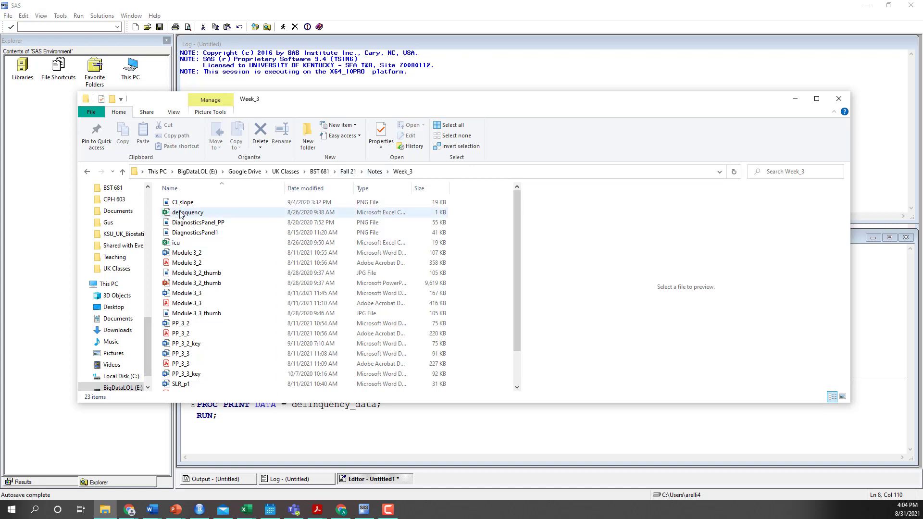
left_click(537, 175)
key("ctrl+c")
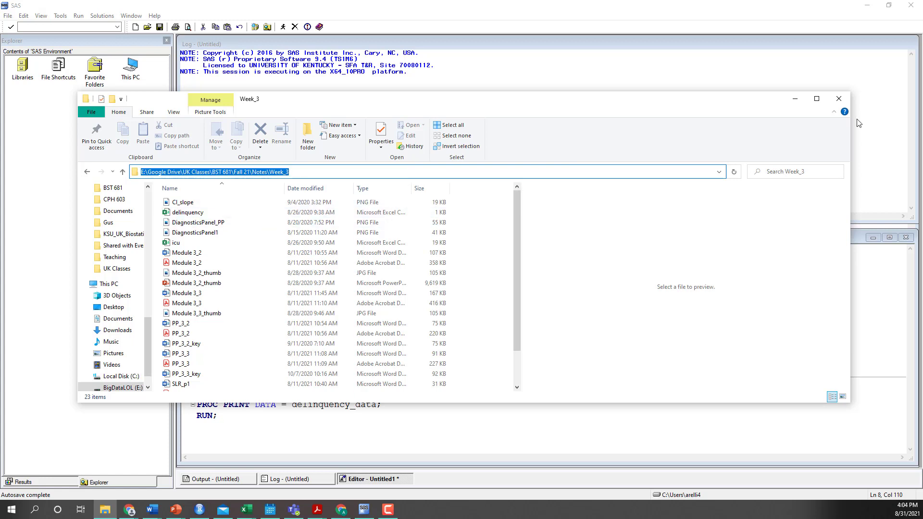
left_click(795, 99)
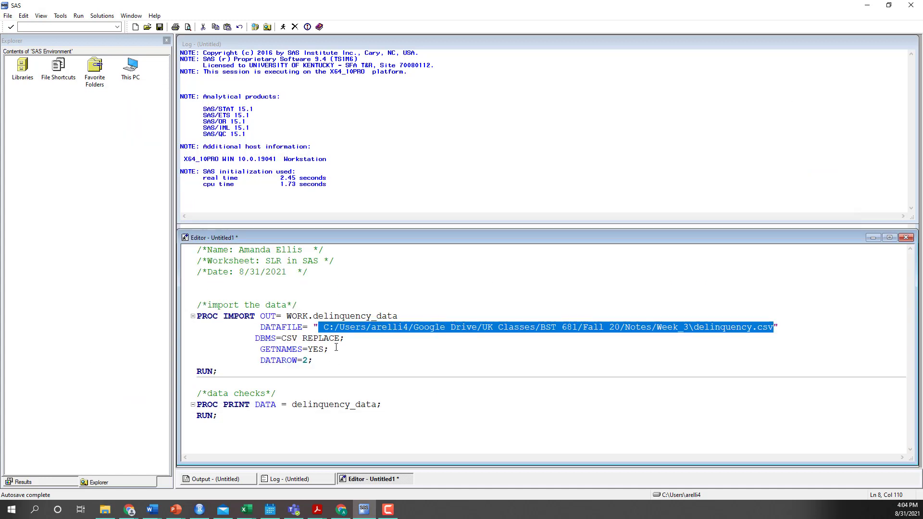
left_click(318, 328)
left_click_drag(319, 328, 689, 328)
key("ctrl+v")
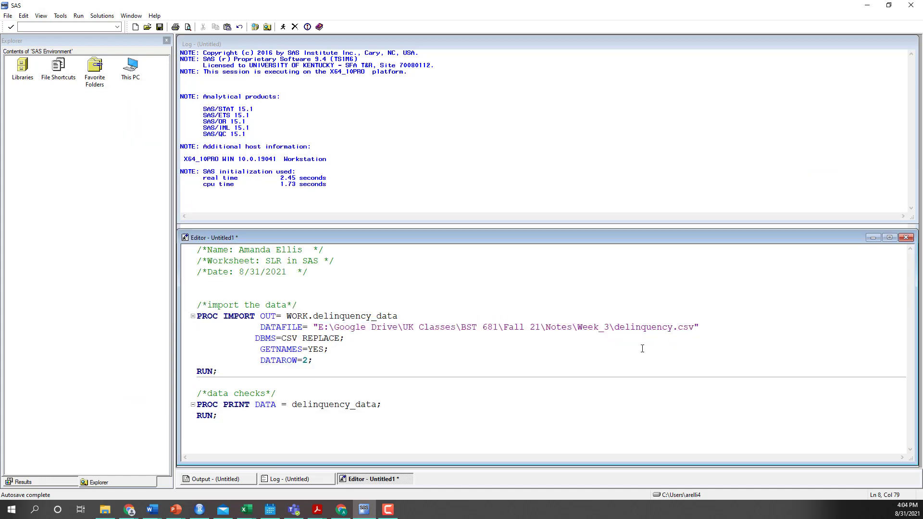
Check the folder and file name in the DATAFILE path and indent the DBMS line to align with it
left_click_drag(609, 327, 318, 328)
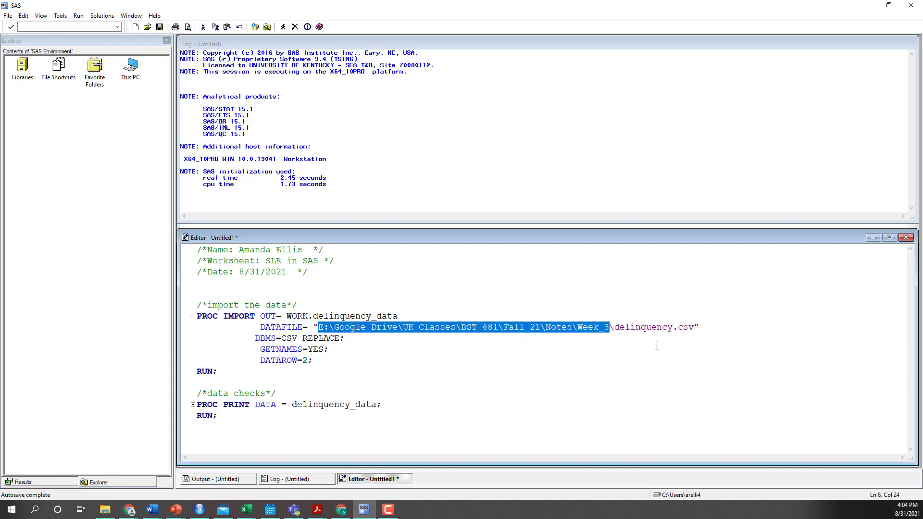
left_click(614, 329)
left_click_drag(615, 328, 696, 324)
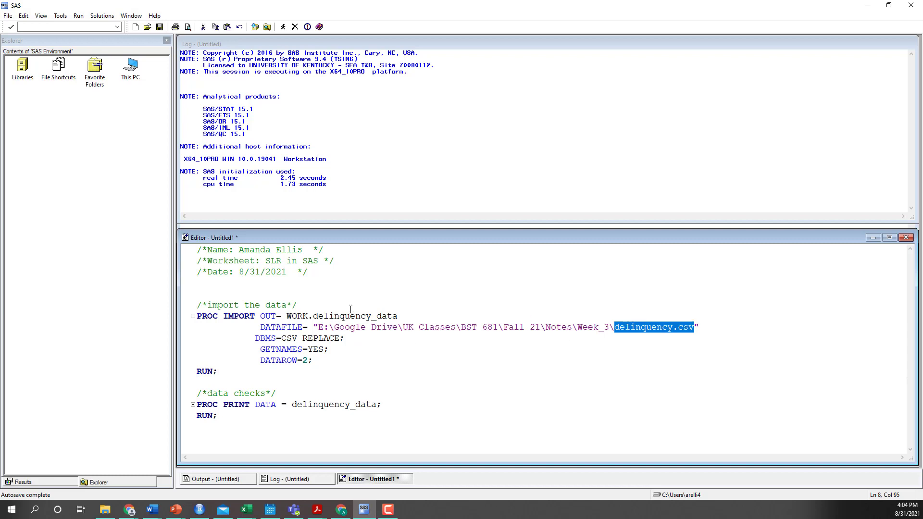
left_click(253, 337)
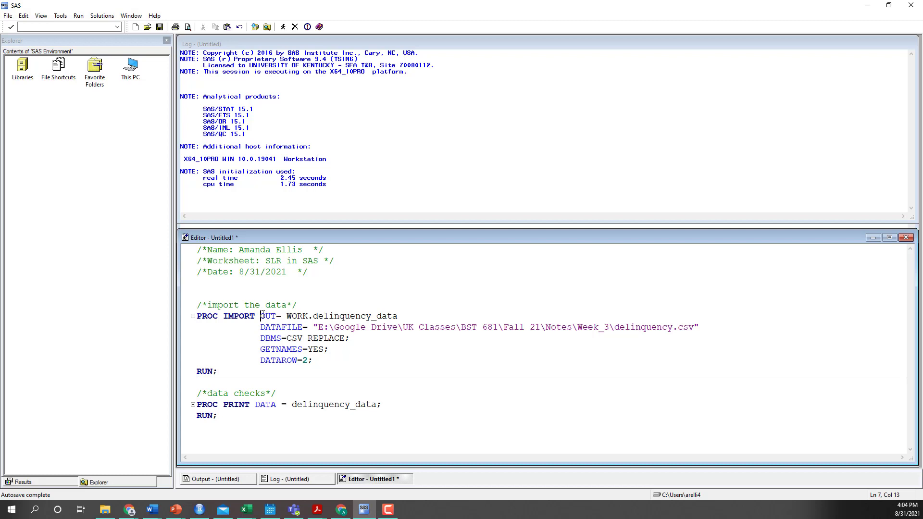
Examine the OUT= option of PROC IMPORT, distinguishing the WORK library from the data set name delinquency_data
left_click_drag(262, 316, 402, 316)
left_click(312, 316)
left_click_drag(287, 316, 404, 315)
left_click(313, 316)
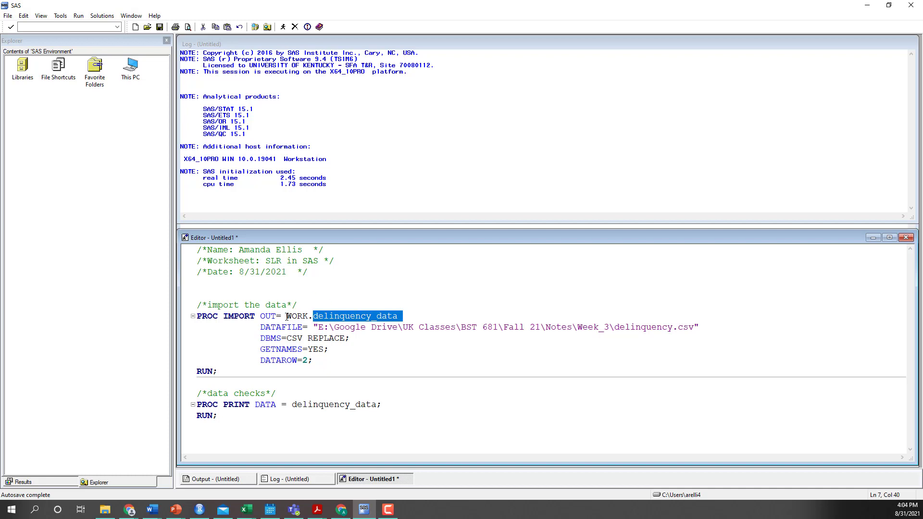
left_click_drag(286, 317, 314, 317)
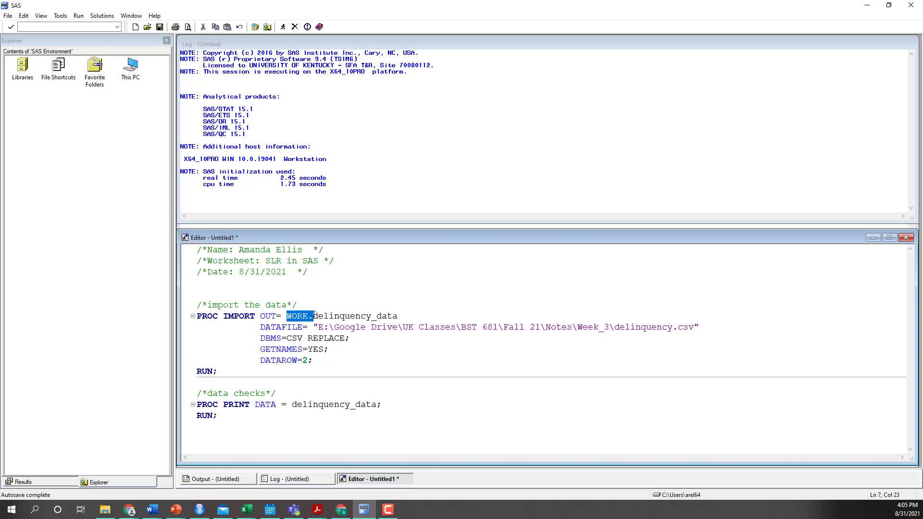
left_click_drag(406, 315, 315, 311)
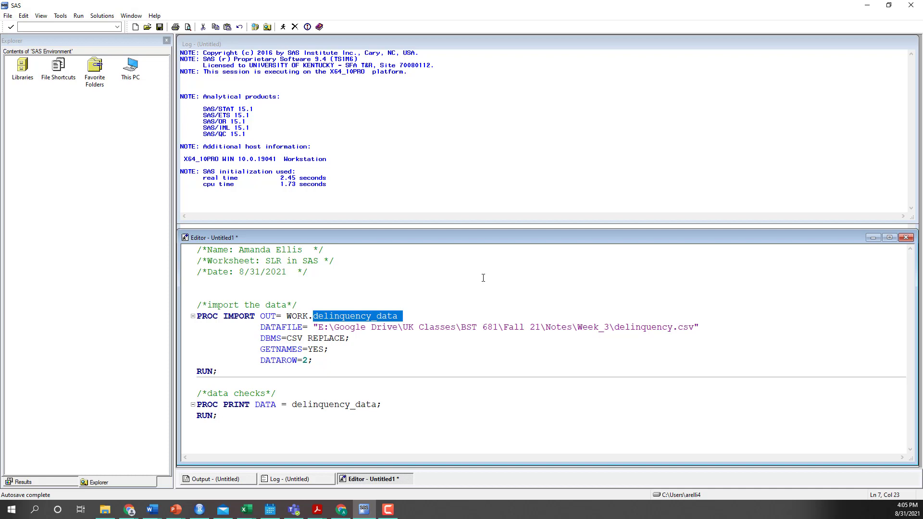
Run only the PROC IMPORT block and check the end of the log for the import notes
left_click(238, 372)
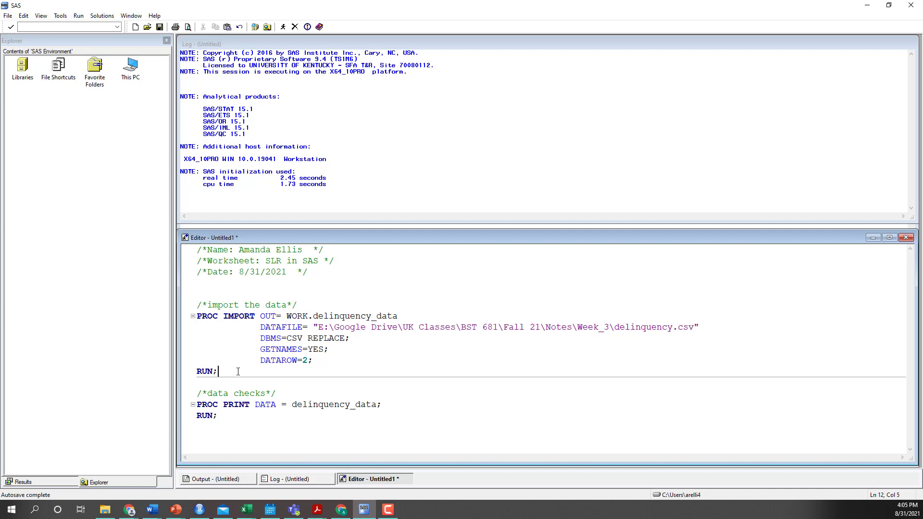
left_click_drag(218, 371, 193, 316)
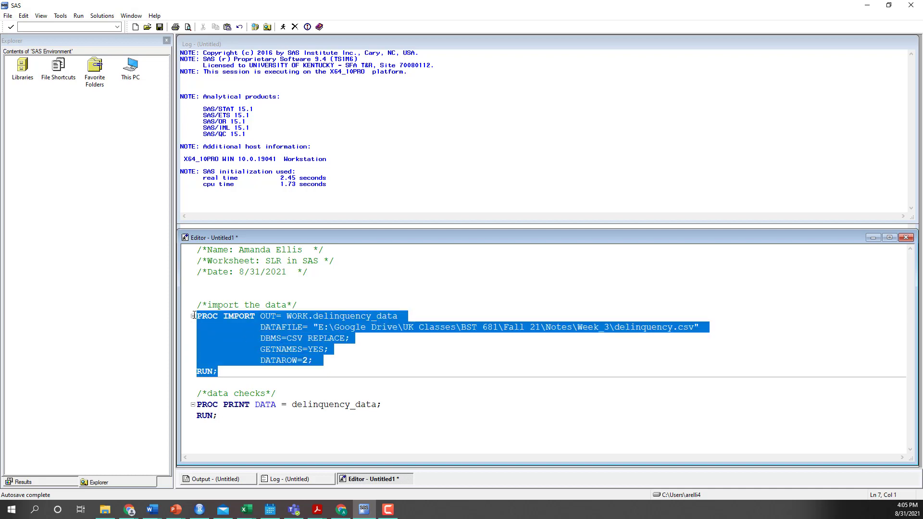
left_click(284, 27)
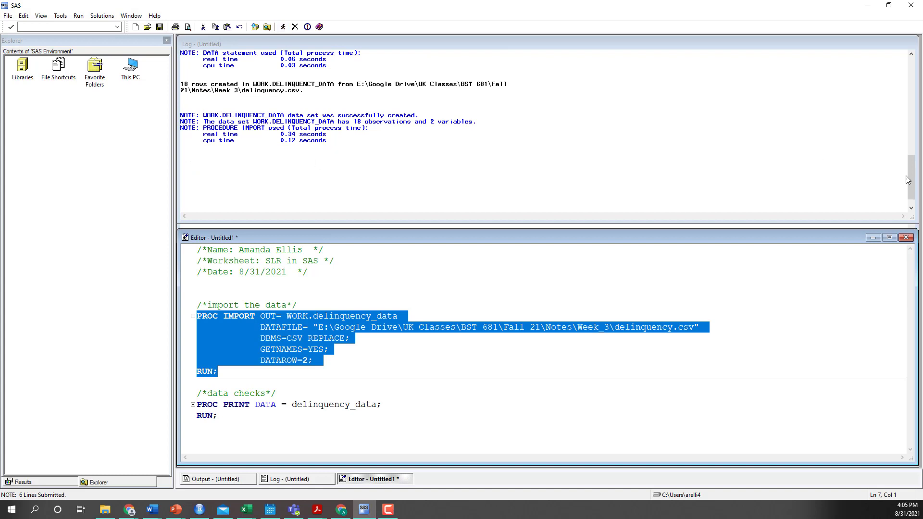
mouse_move(910, 179)
left_mouse_down()
mouse_move(913, 103)
mouse_move(913, 190)
left_mouse_up()
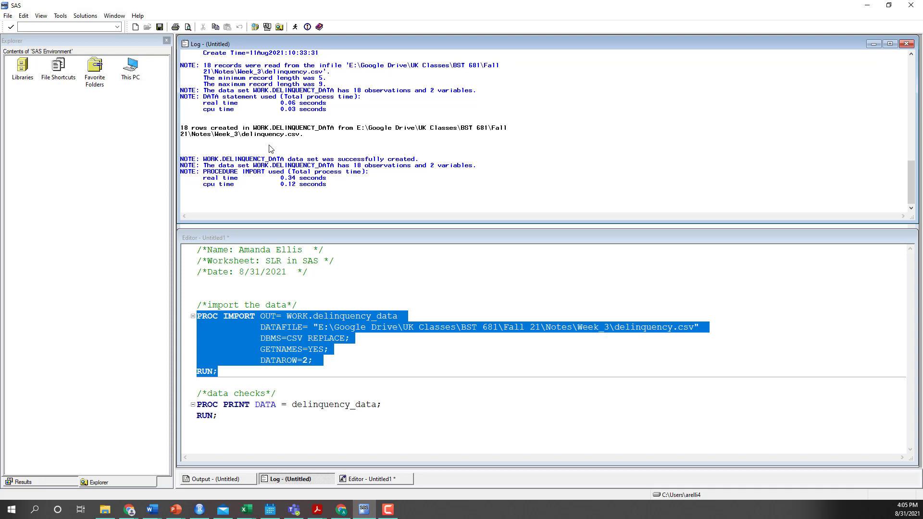
Run only the PROC PRINT block to list delinquency_data, and close the results after viewing them
left_click(667, 362)
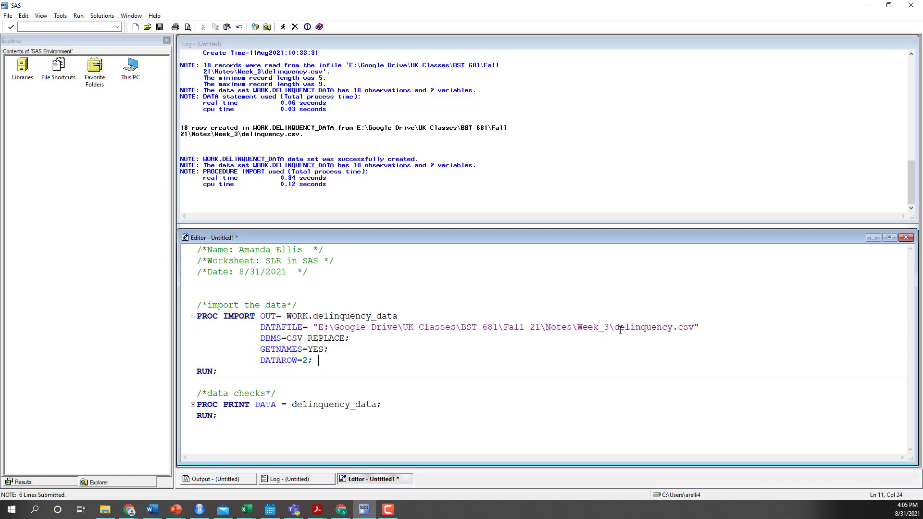
left_click_drag(614, 328, 318, 327)
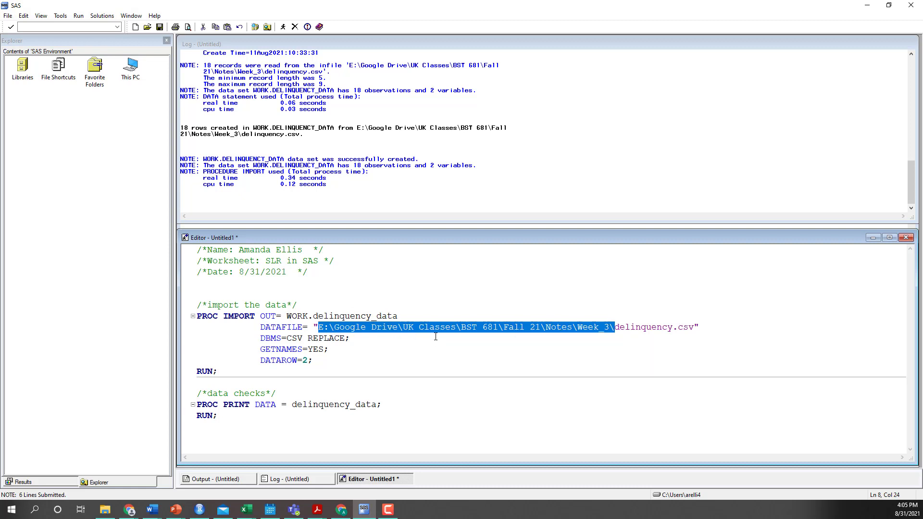
left_click(240, 365)
left_click_drag(221, 425, 190, 407)
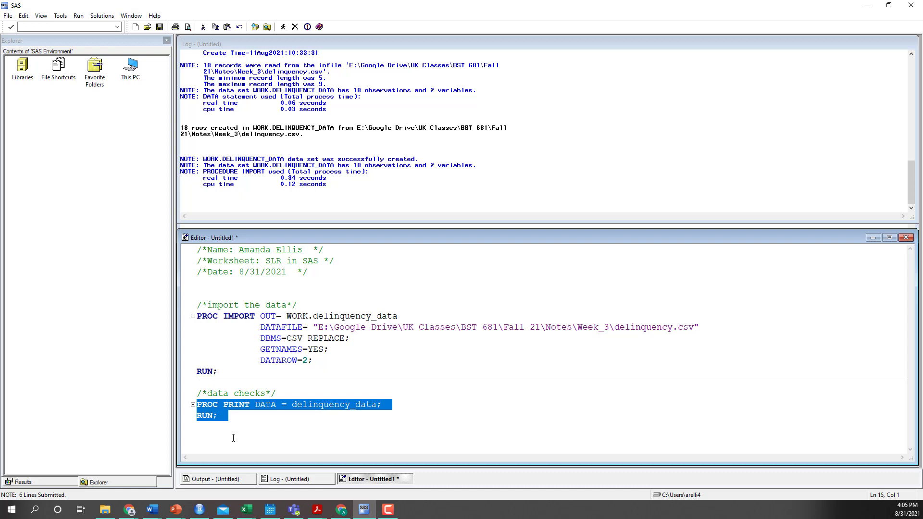
left_click(284, 29)
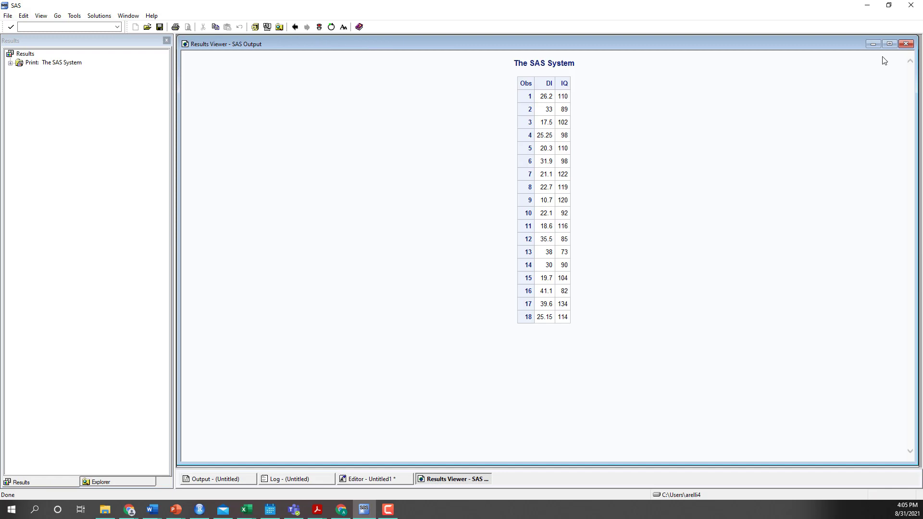
left_click(907, 45)
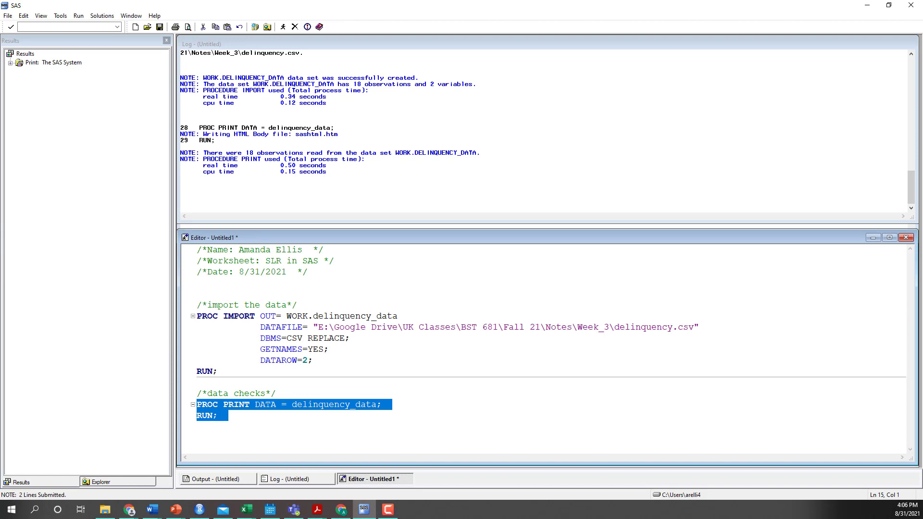
Paste the worksheet's scatterplot (PROC SGPLOT) and regression (PROC REG) code below the data checks
key("alt+Tab")
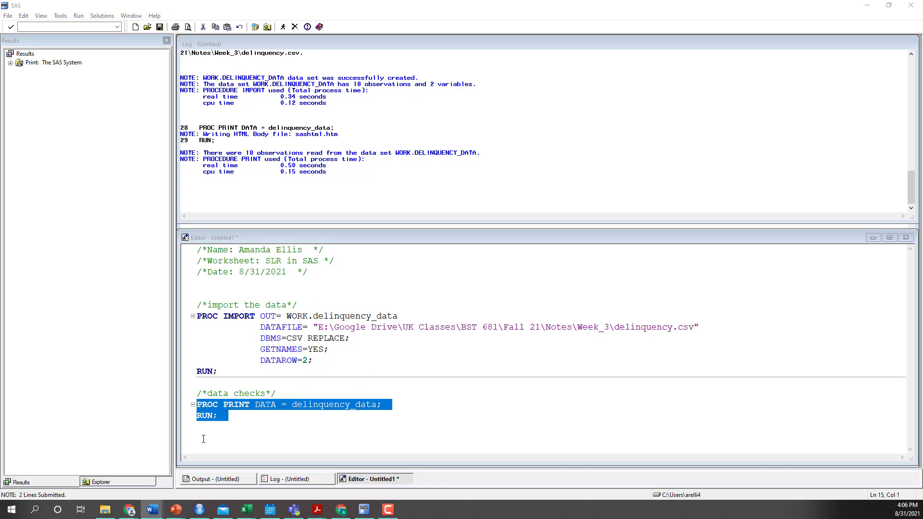
left_click(226, 439)
type("/*Create Scatterplot*/ PROC SGPLOT  DATA=delinquency_data; SCATTER x=IQ y=DI; TITLE 'Delinquency Index as a function of IQ'; Label DI = Delinquency Index; Label IQ = IQ; RUN;  /*Regression*/  PROC REG data=delinquency_data; id IQ; model DI = IQ/r clb alpha=.05; RUN;")
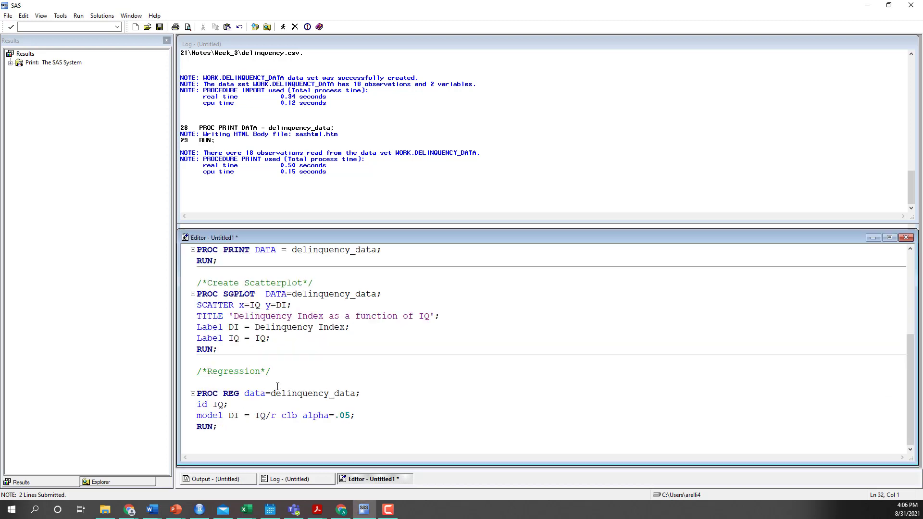
Examine the PROC SGPLOT block: its DATA= option, the SCATTER x and y variables, the TITLE text and the DI and IQ labels
left_click_drag(239, 348, 189, 278)
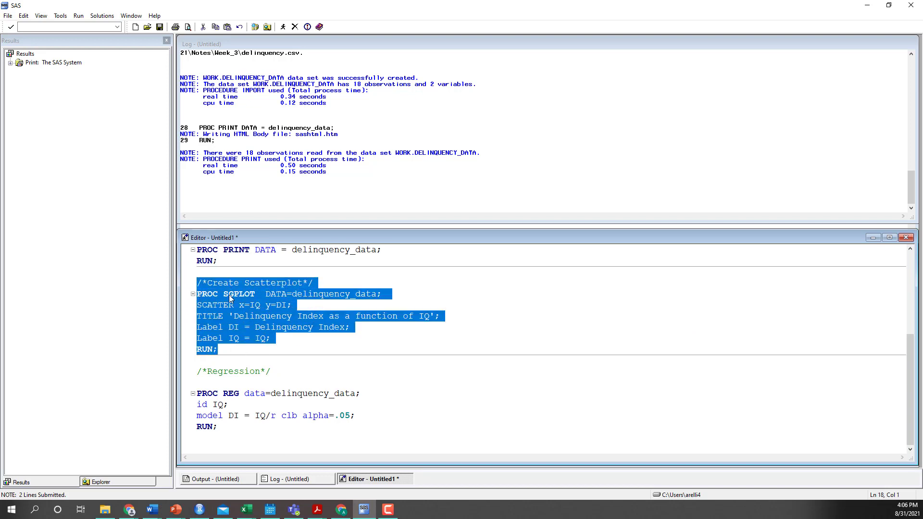
left_click(243, 359)
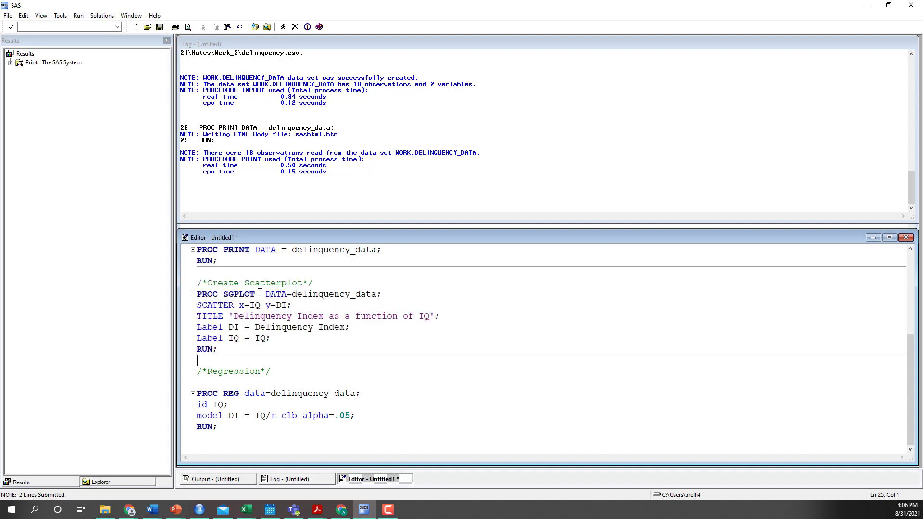
left_click_drag(265, 294, 386, 290)
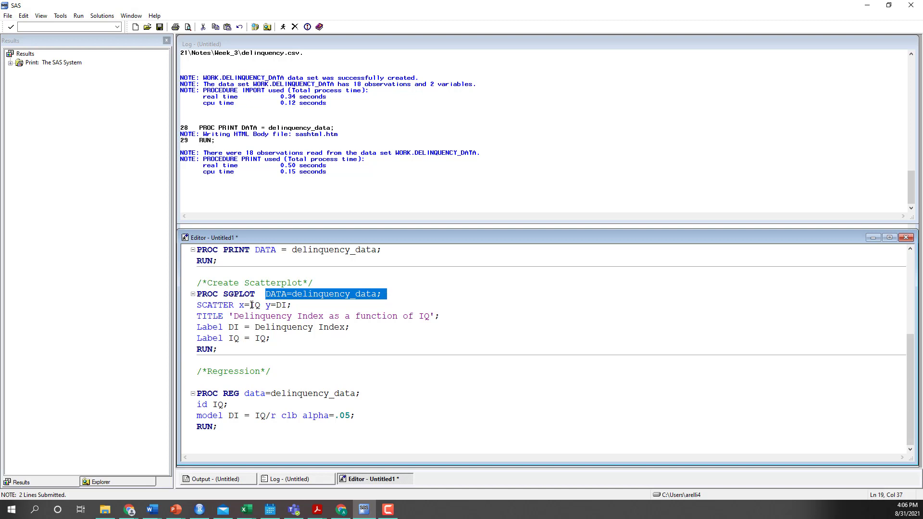
left_click_drag(250, 306, 288, 306)
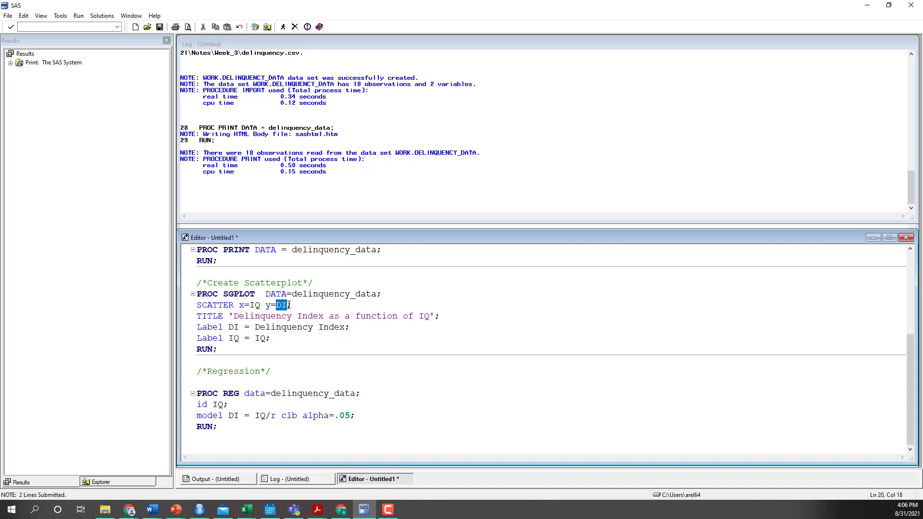
left_click_drag(223, 316, 460, 313)
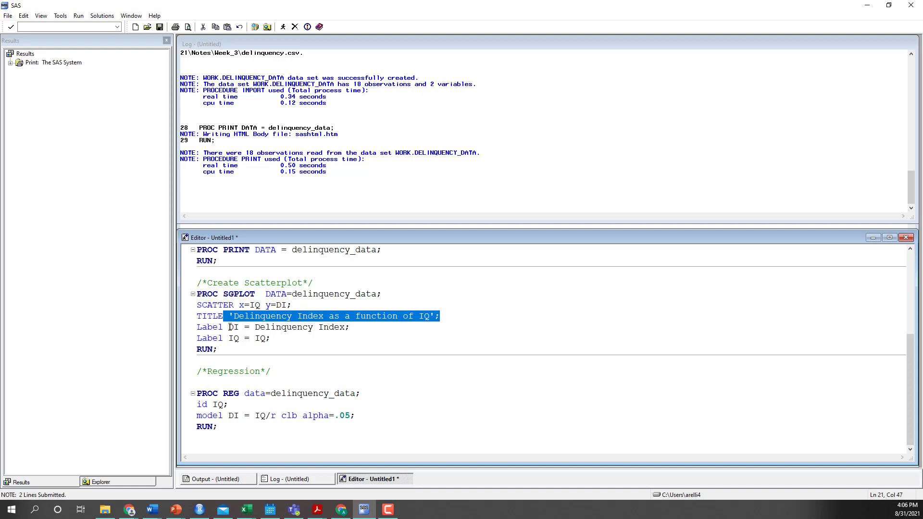
left_click_drag(230, 327, 239, 327)
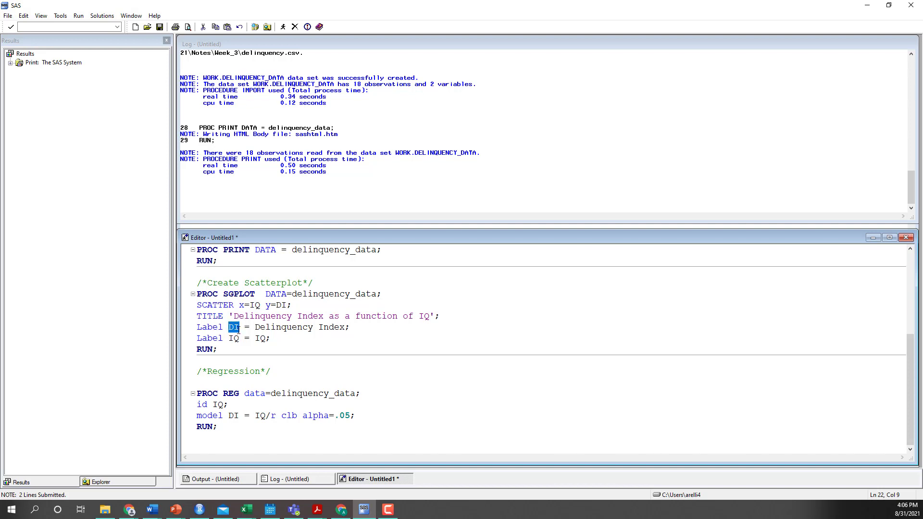
left_click_drag(258, 328, 347, 326)
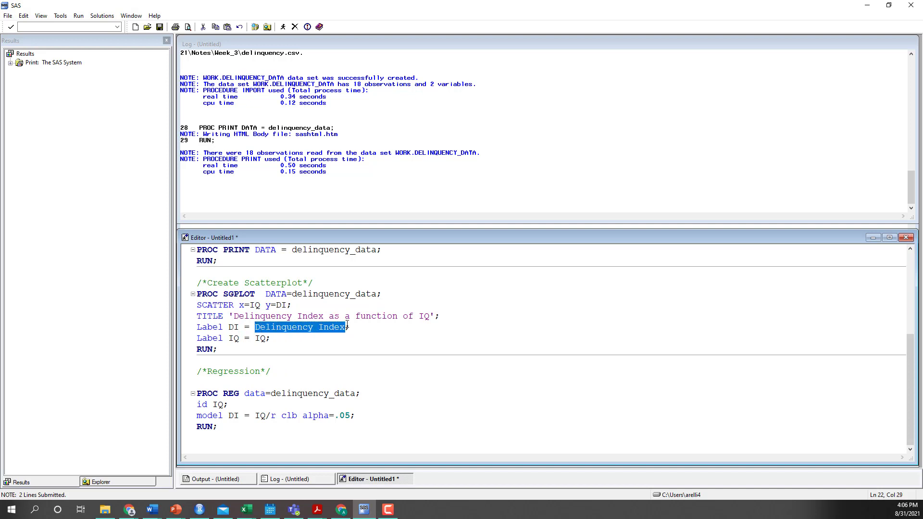
double_click(260, 339)
Run only the PROC SGPLOT block to plot DI against IQ, and return to the program code after viewing the scatterplot
left_click_drag(235, 349, 197, 294)
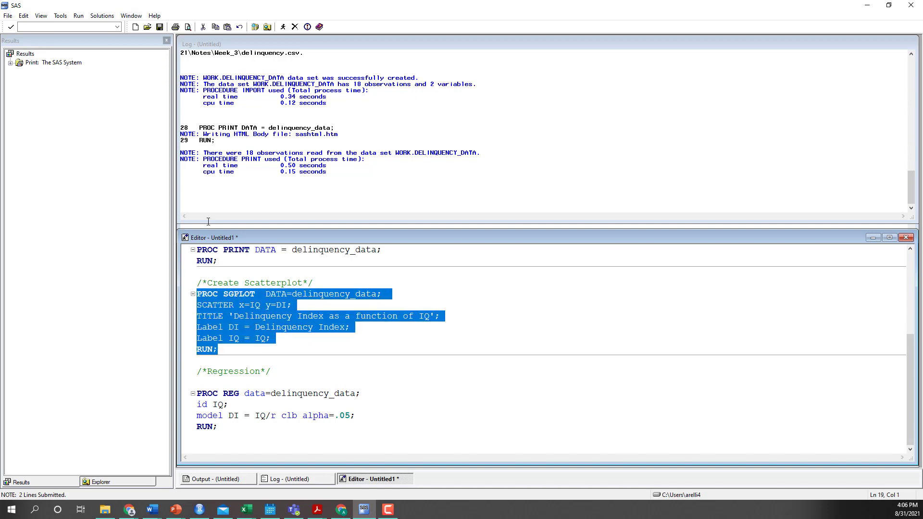
left_click(283, 27)
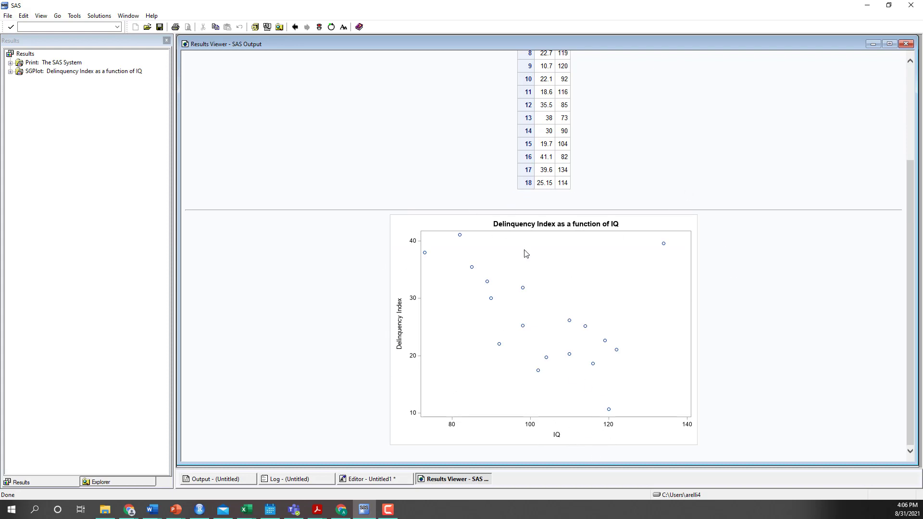
left_click(379, 479)
Compare the data= option in PROC REG with the one in PROC SGPLOT, and run only the PROC REG block
scroll(322, 343, "down", 3)
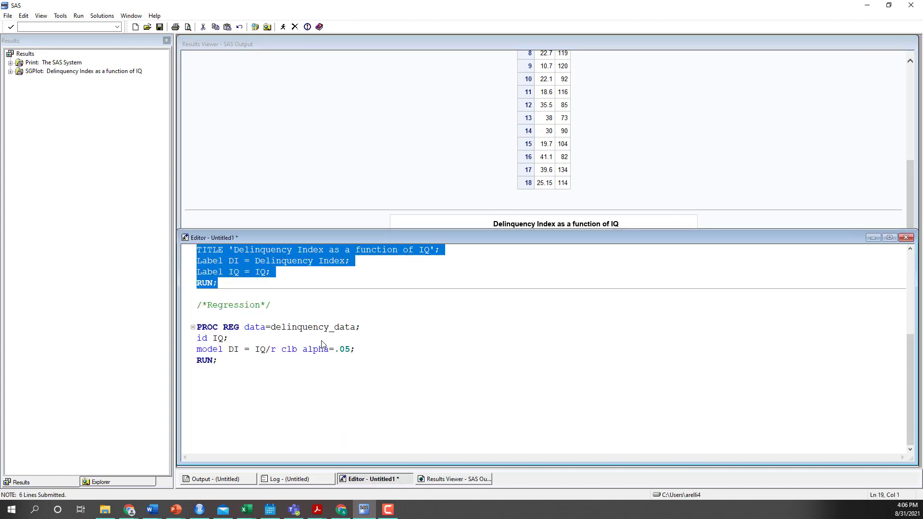
scroll(322, 343, "up", 2)
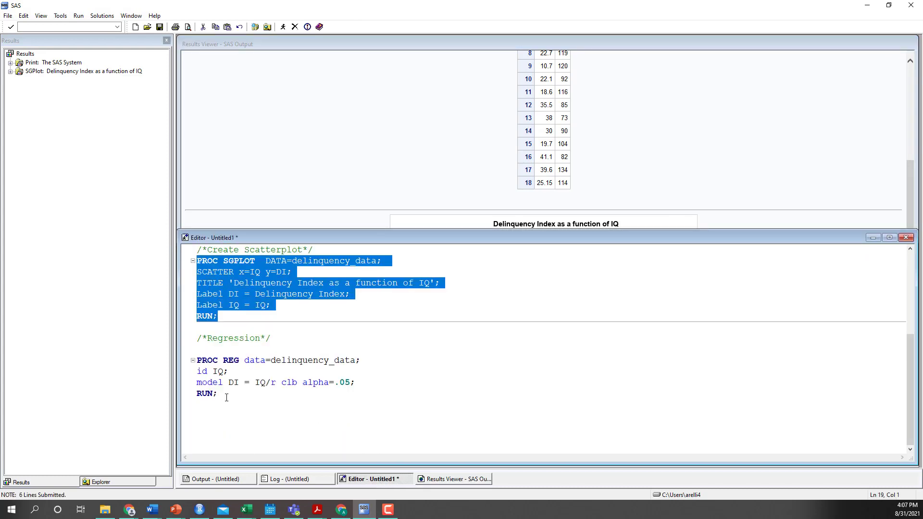
left_click(255, 360)
left_click_drag(266, 360, 245, 361)
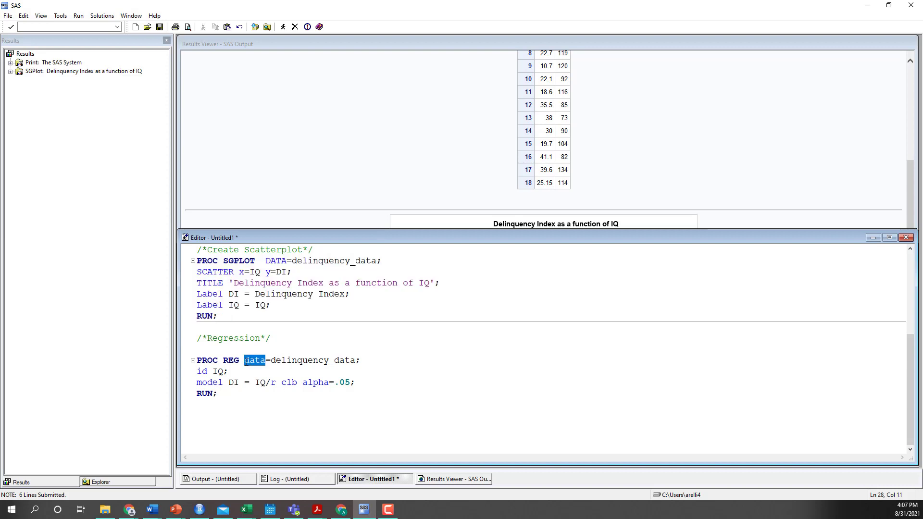
left_click_drag(287, 260, 266, 260)
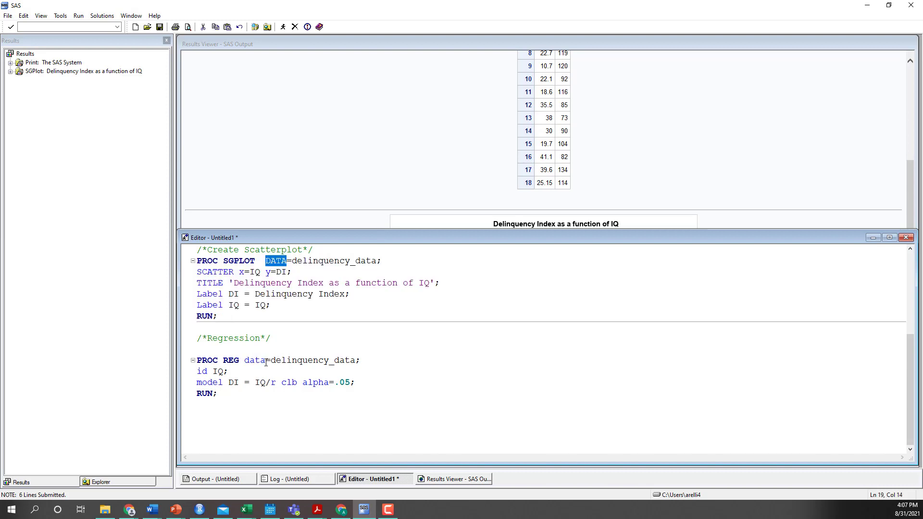
left_click_drag(266, 361, 244, 361)
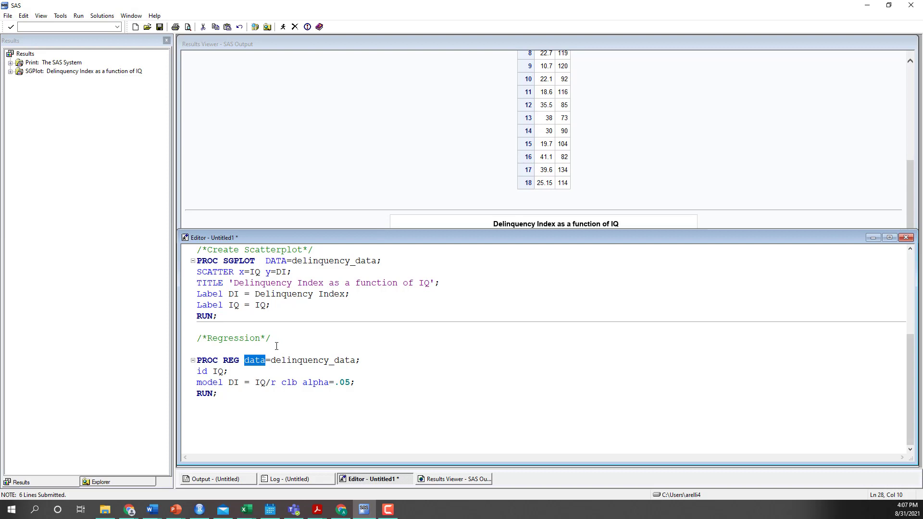
left_click_drag(218, 394, 197, 360)
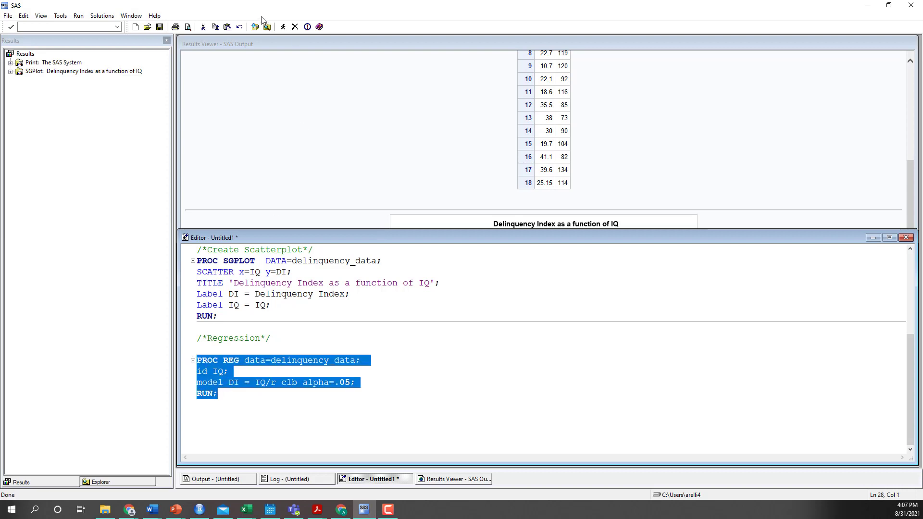
left_click(283, 27)
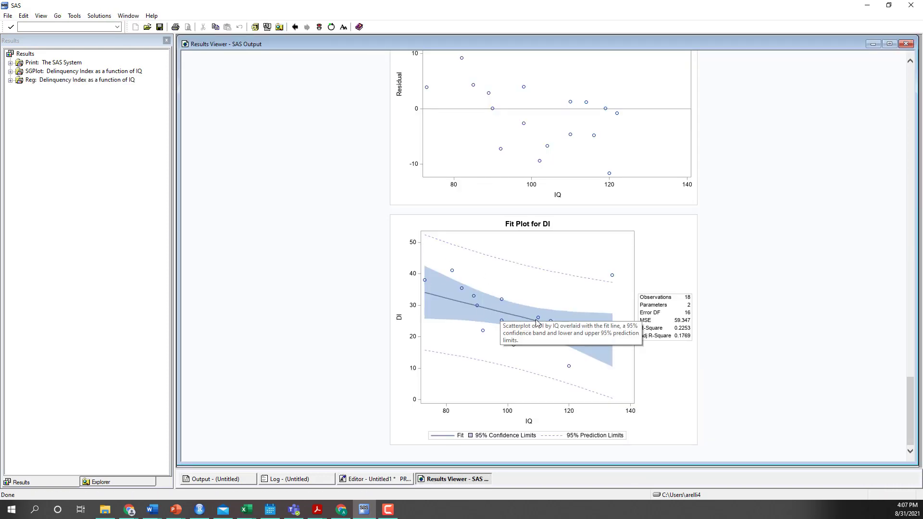
Examine the regression output tables, focusing on the model sum of squares and the intercept and IQ parameter estimates
scroll(540, 345, "up", 3)
scroll(540, 345, "up", 15)
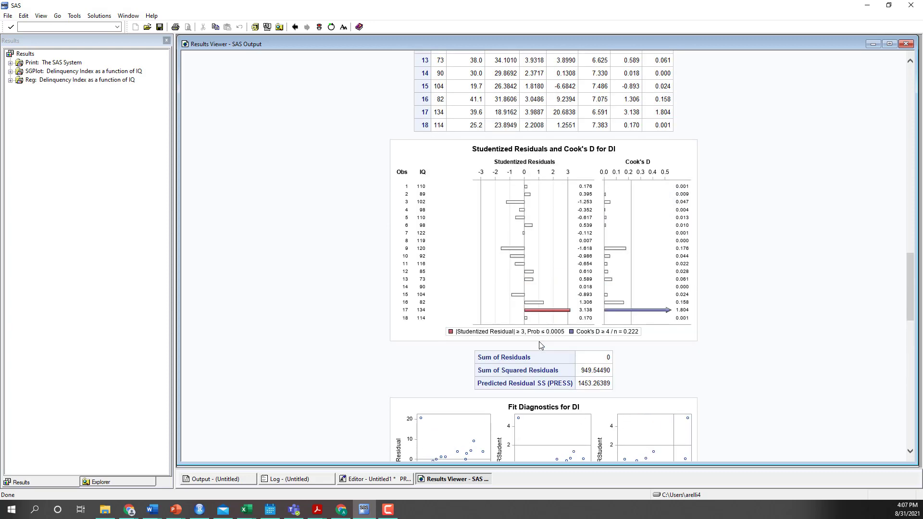
scroll(540, 346, "up", 1)
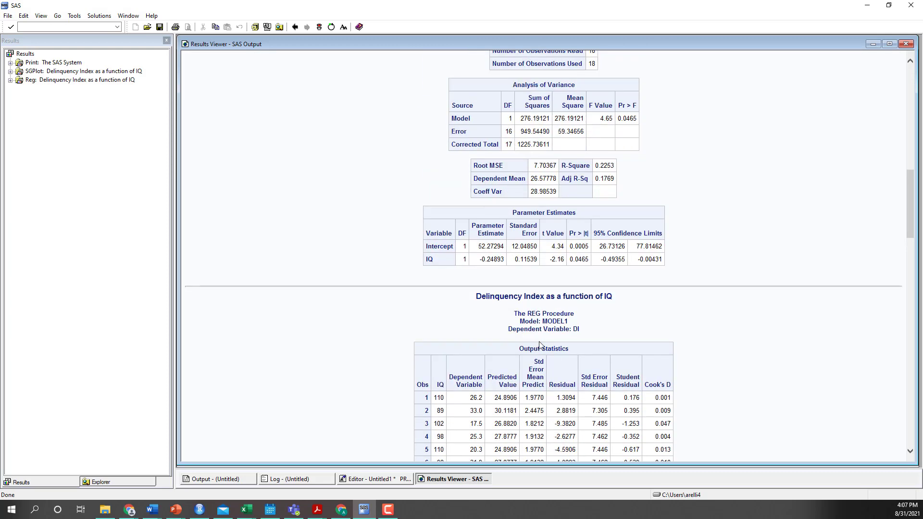
scroll(540, 345, "down", 6)
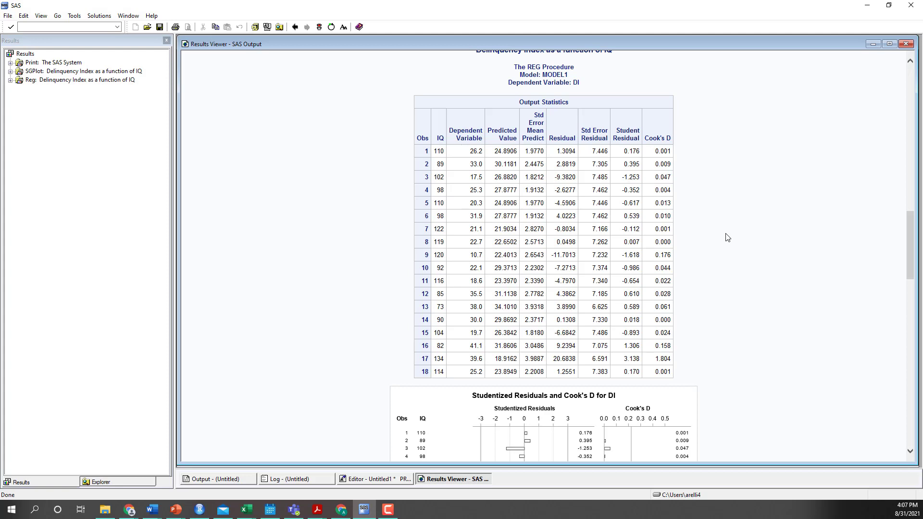
scroll(727, 237, "up", 3)
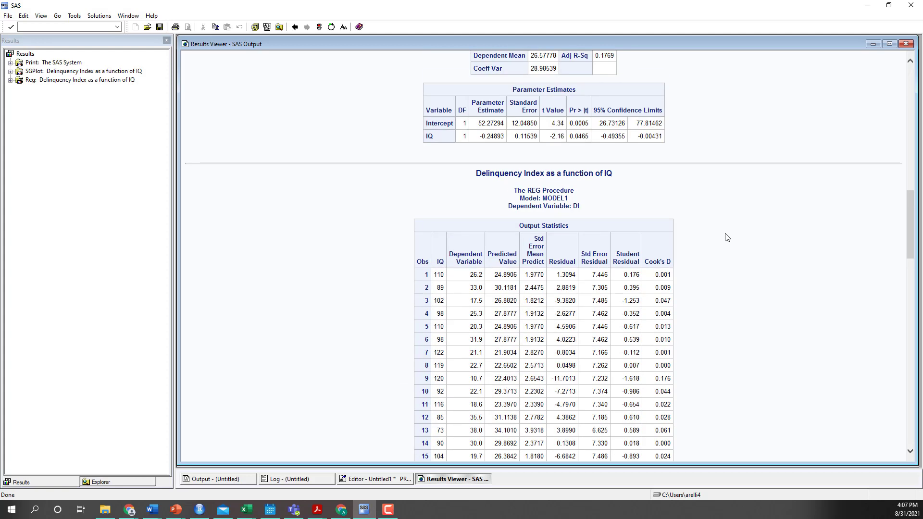
scroll(727, 236, "up", 6)
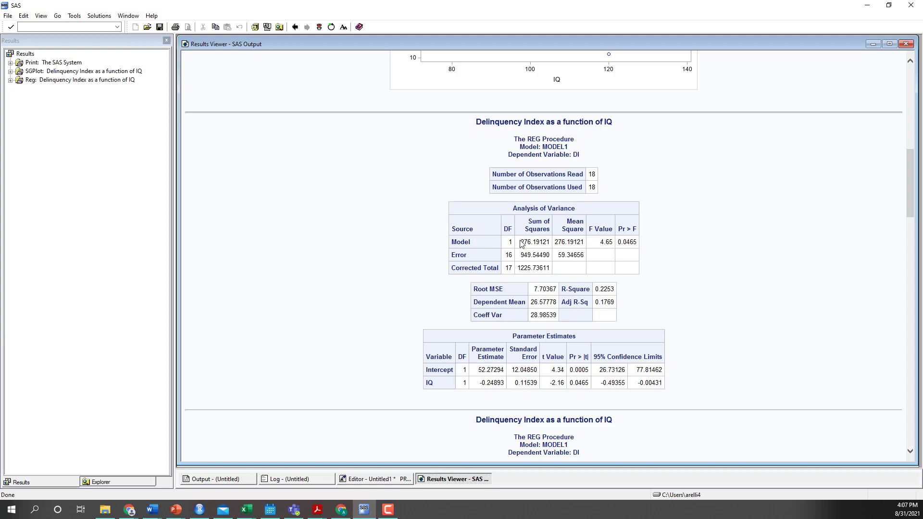
left_click_drag(520, 243, 553, 245)
scroll(413, 360, "down", 5)
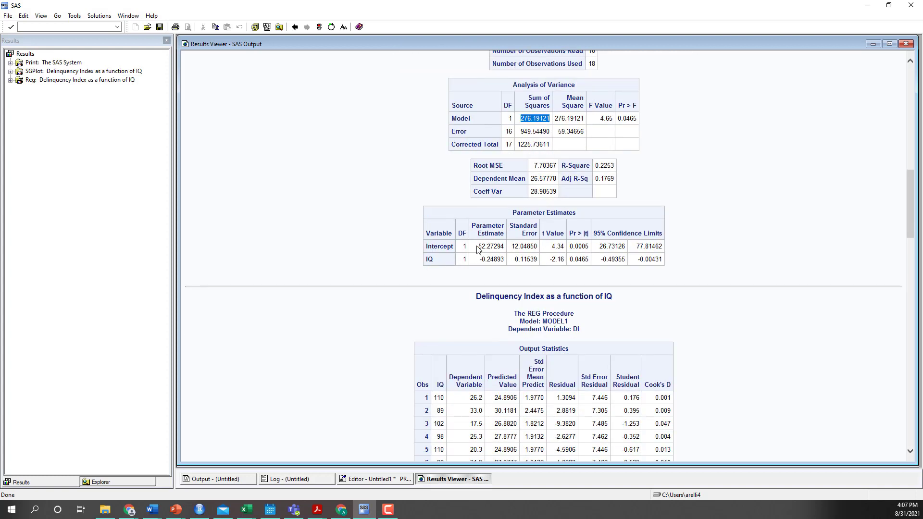
left_click_drag(478, 247, 503, 264)
Review the residual diagnostics and the fit plot for DI, and check the options for saving or copying a plot picture
scroll(486, 274, "down", 20)
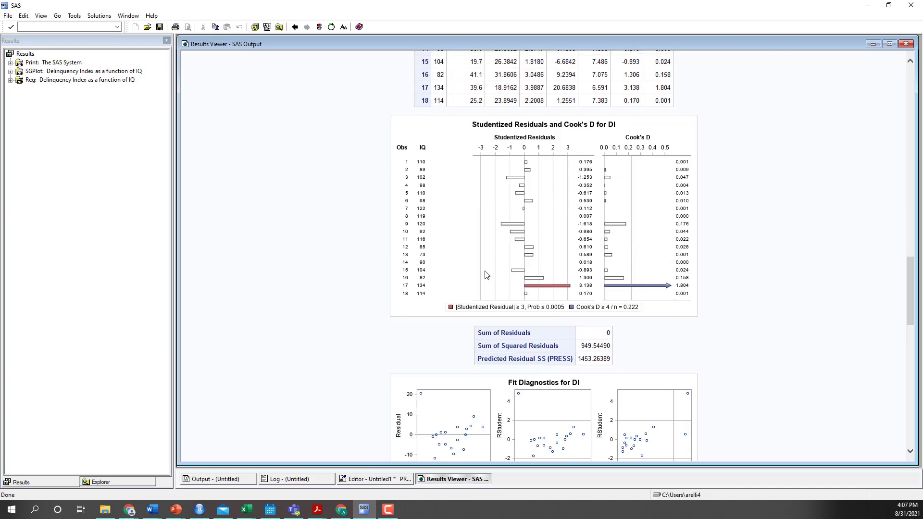
scroll(486, 274, "down", 15)
scroll(486, 274, "up", 6)
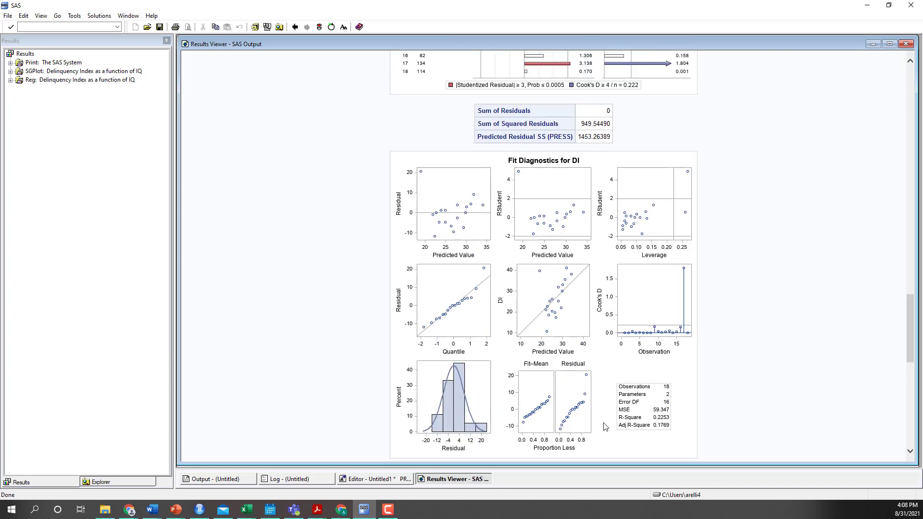
scroll(605, 426, "down", 10)
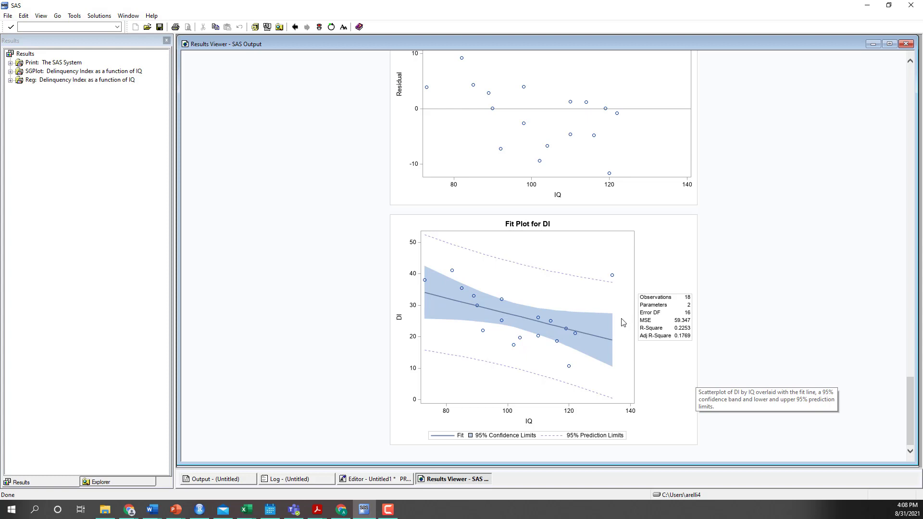
right_click(679, 236)
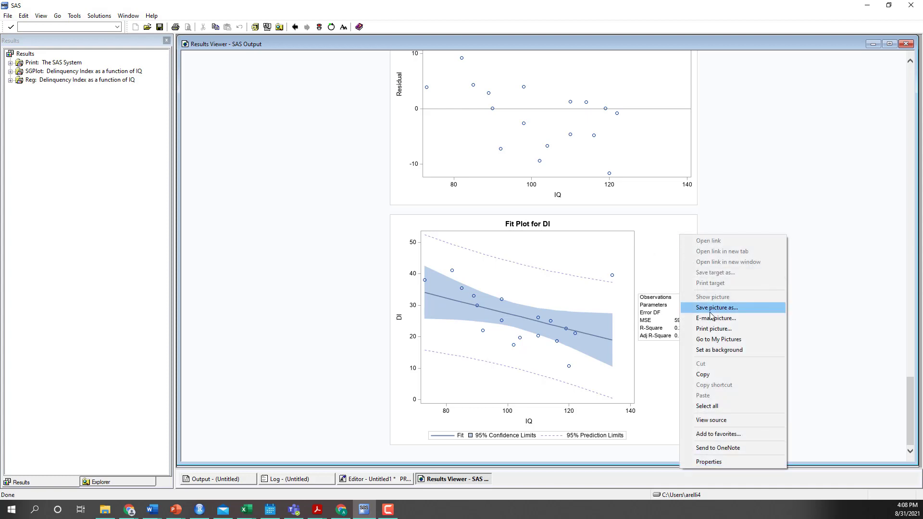
right_click(604, 169)
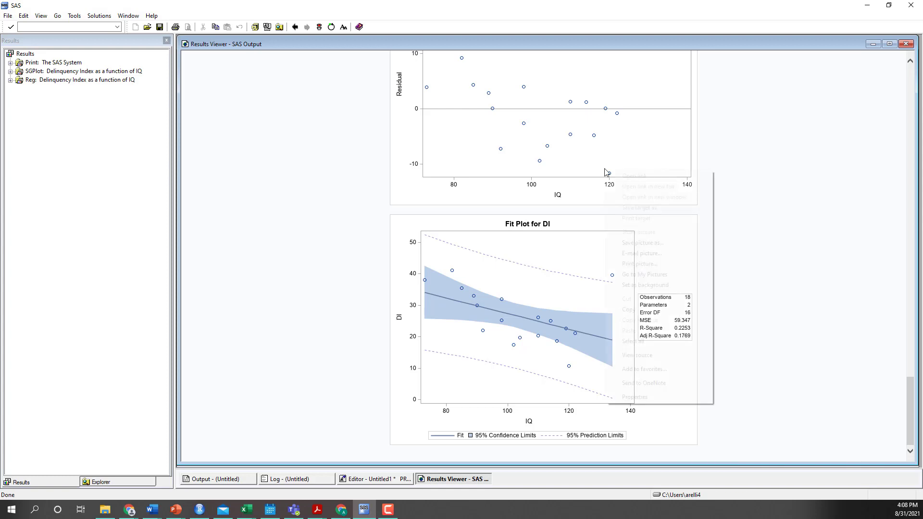
left_click(859, 200)
Return to the program code and delete the "id IQ;" statement from the PROC REG block
left_click(375, 478)
left_click(443, 334)
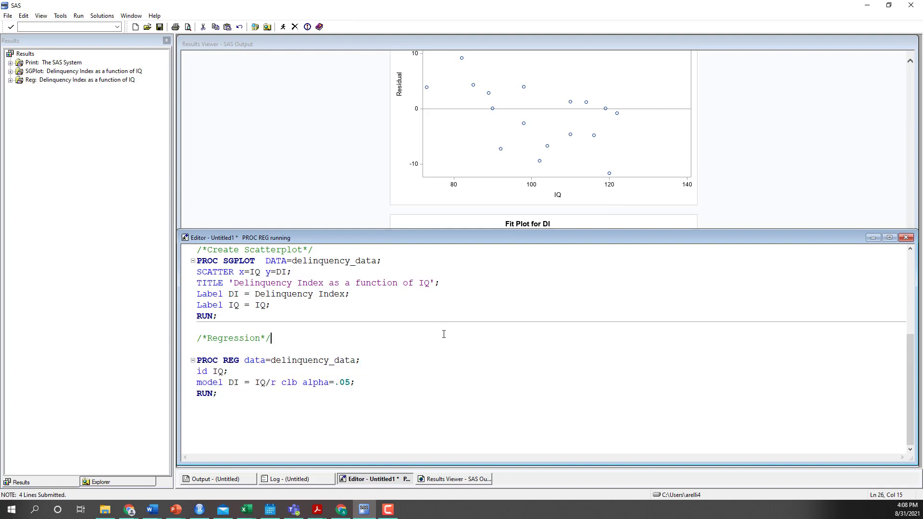
scroll(443, 333, "down", 2)
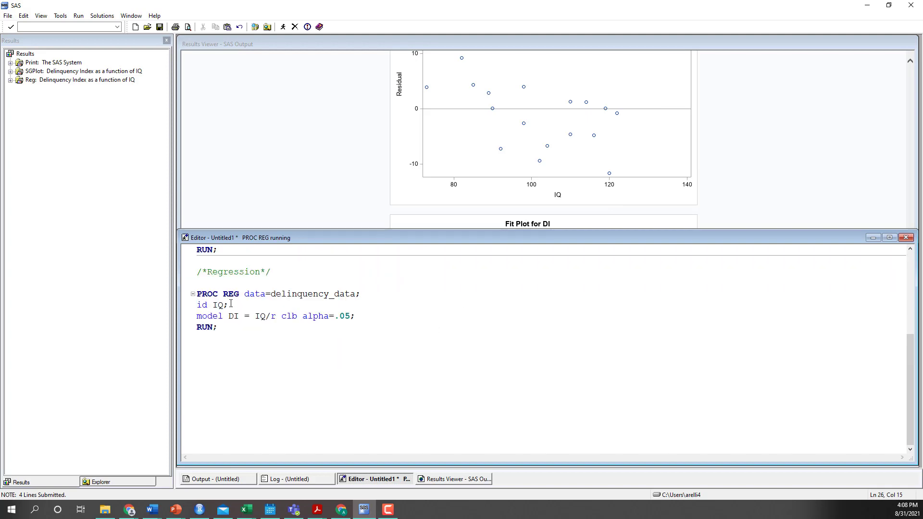
left_click_drag(231, 304, 196, 305)
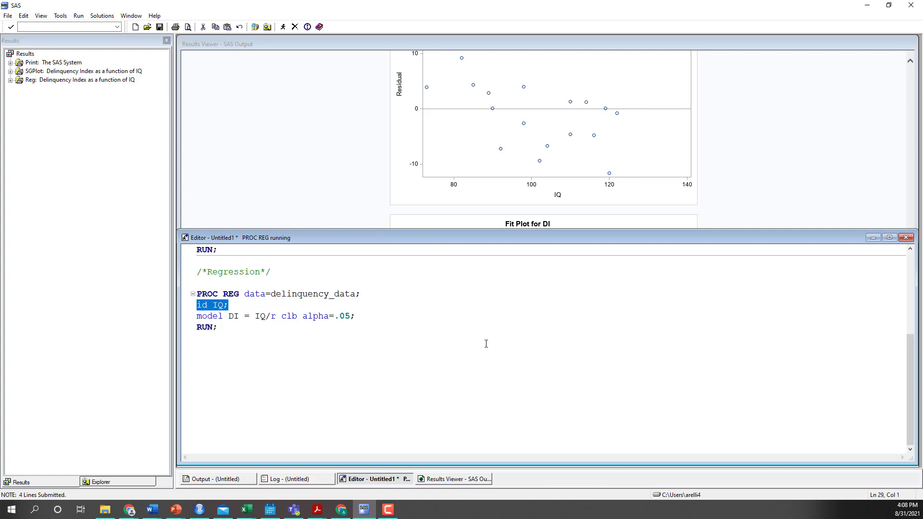
key("Delete")
key("Delete")
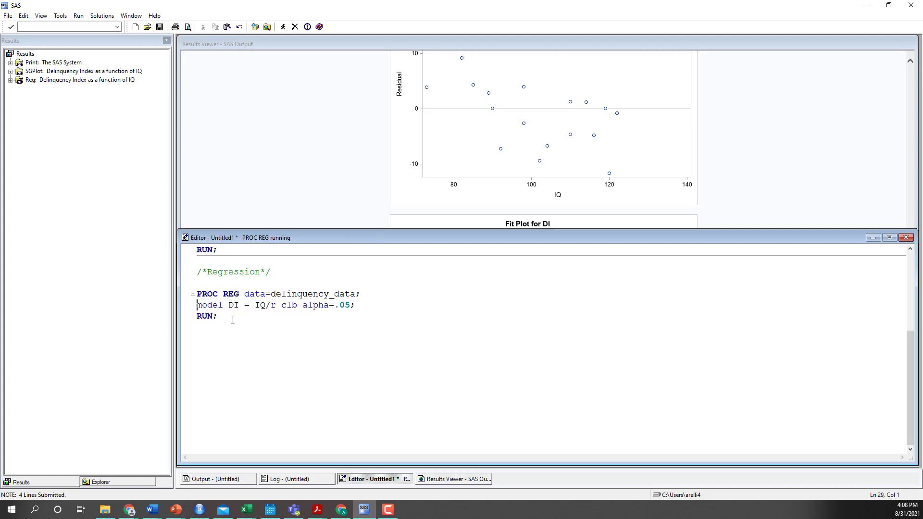
Run only the shortened PROC REG block again and check the new output statistics and parameter estimates
left_click_drag(232, 319, 195, 294)
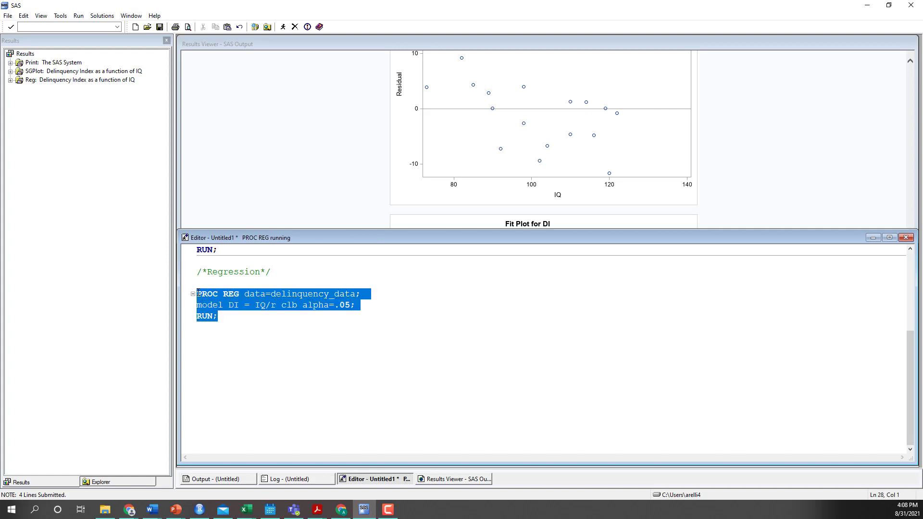
left_click(283, 27)
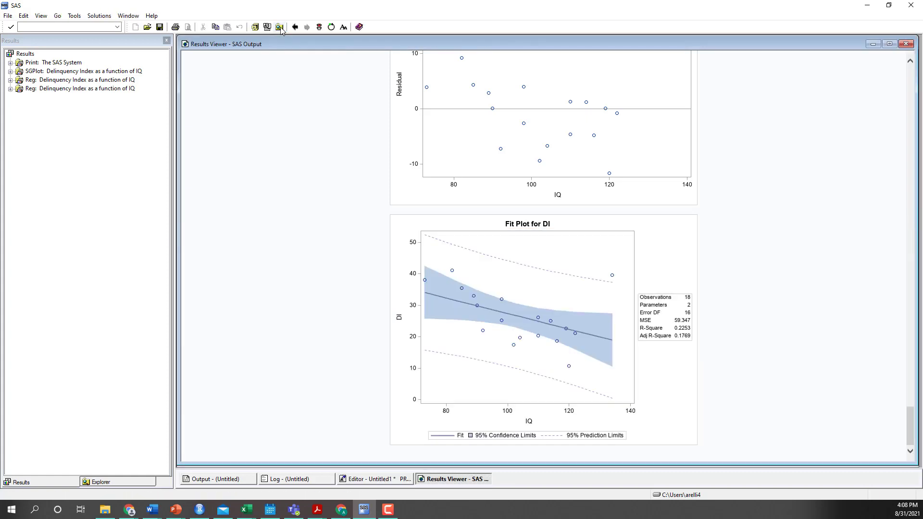
scroll(472, 381, "up", 15)
scroll(470, 390, "up", 10)
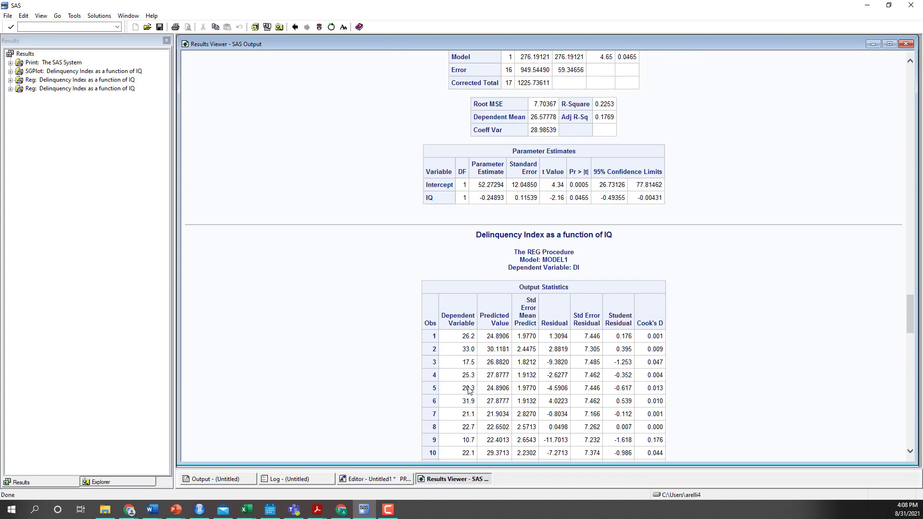
left_click_drag(503, 322, 479, 309)
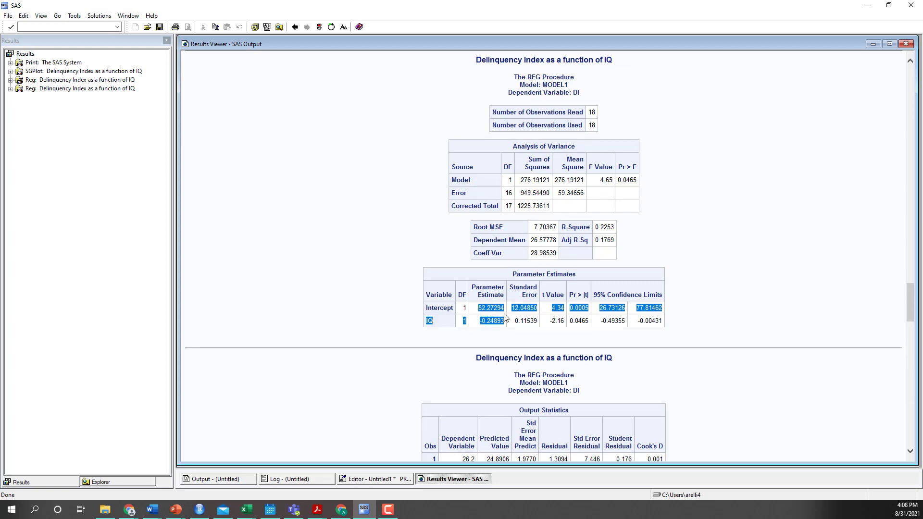
Compare the output statistics of the two regression runs and return to the PROC REG code to review its model options
scroll(505, 317, "up", 15)
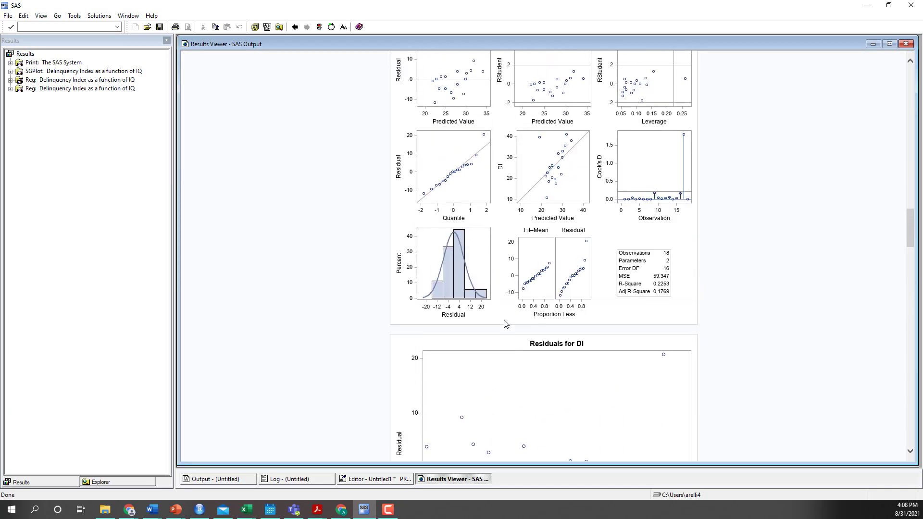
scroll(505, 323, "up", 10)
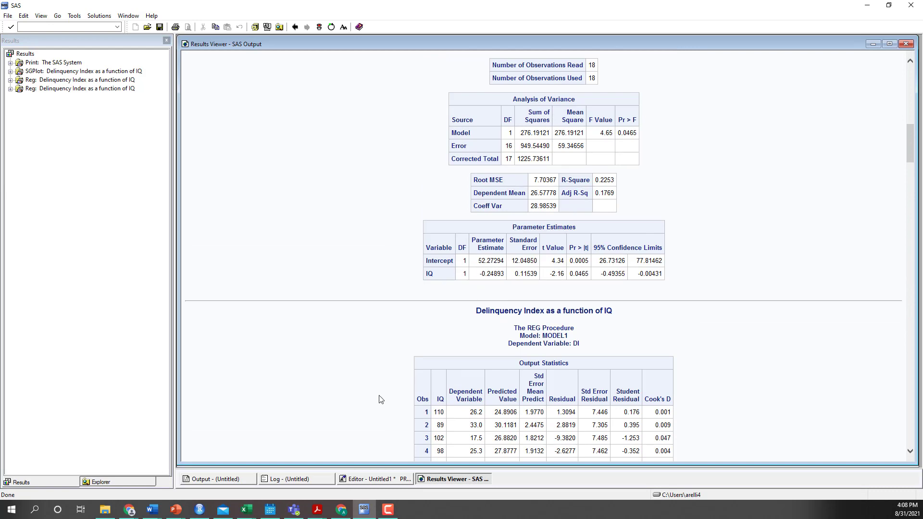
scroll(381, 399, "down", 10)
scroll(382, 399, "down", 10)
left_click(385, 482)
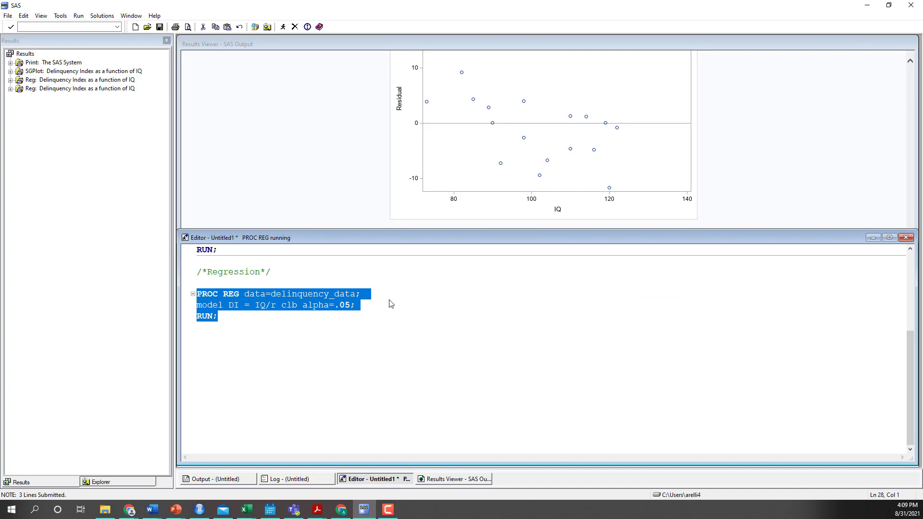
left_click(385, 315)
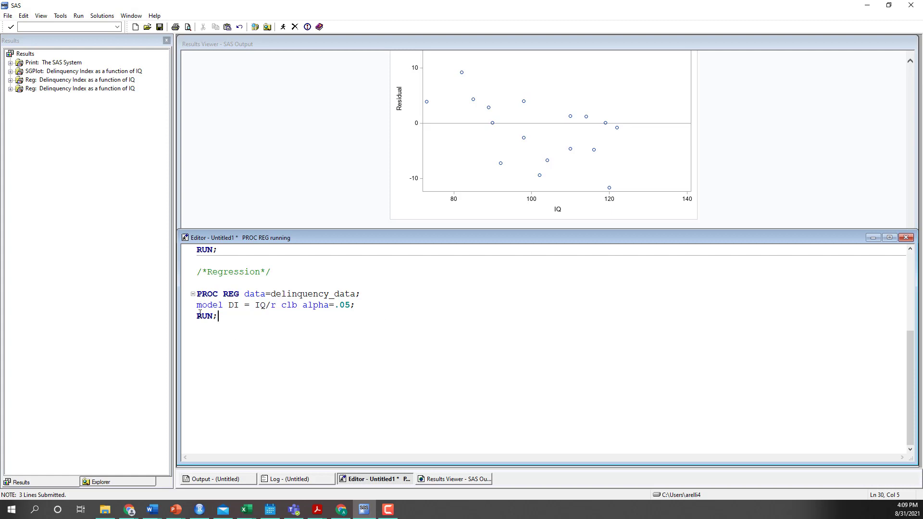
scroll(228, 331, "down", 1)
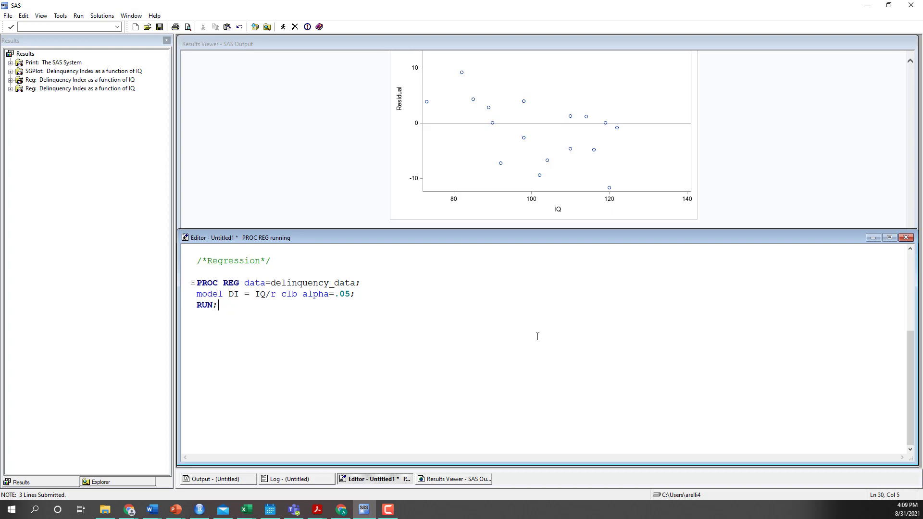
Examine the first regression output, focusing on the IQ confidence limits, the R-Square value and the sign of the IQ estimate
left_click(440, 479)
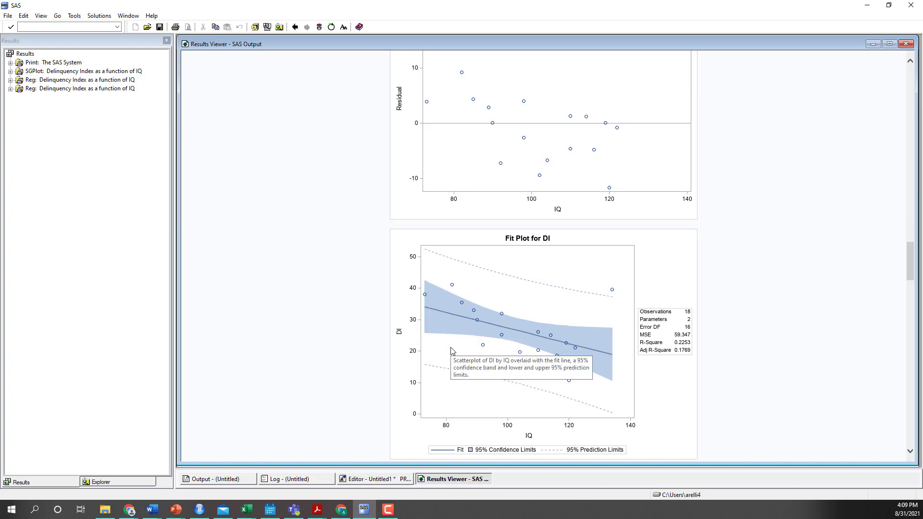
scroll(452, 350, "up", 20)
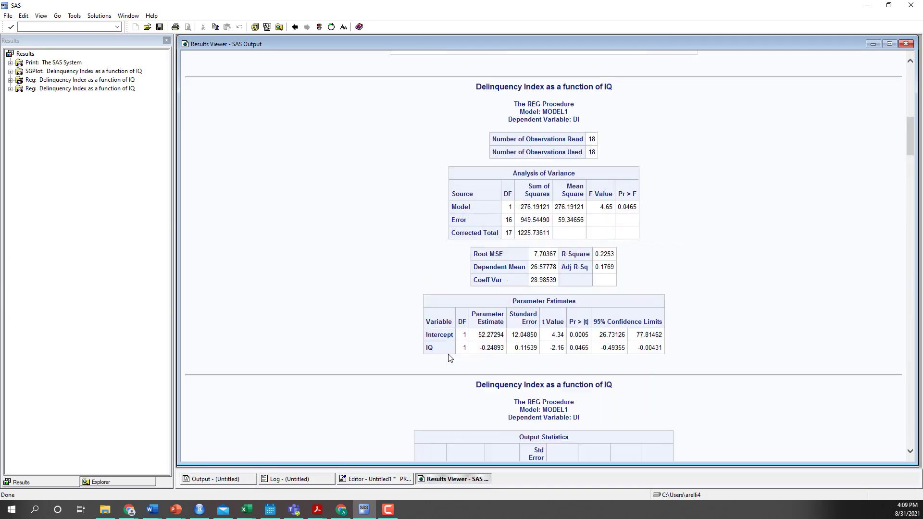
scroll(449, 358, "up", 1)
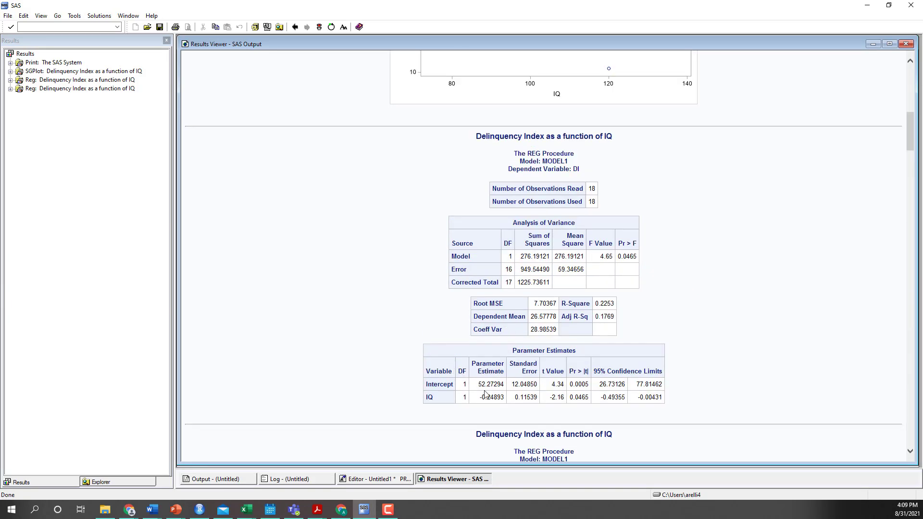
left_click_drag(600, 399, 658, 399)
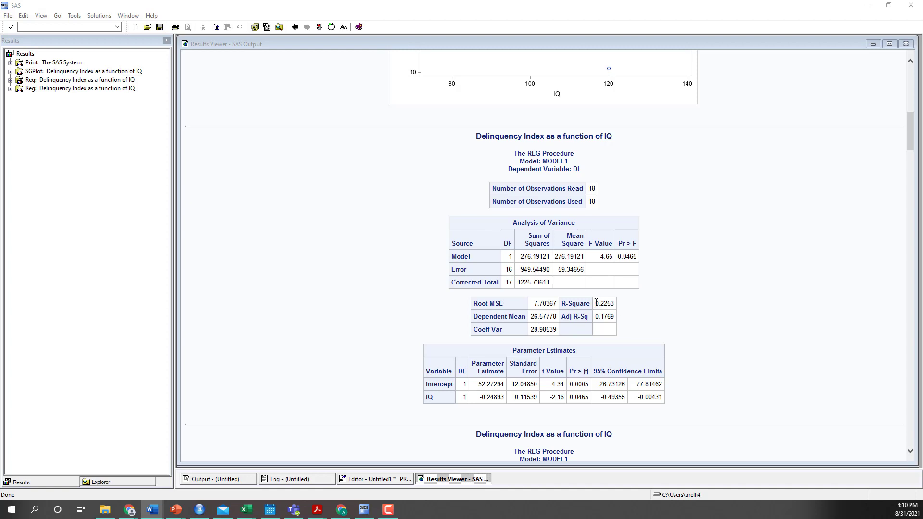
left_click_drag(595, 304, 614, 302)
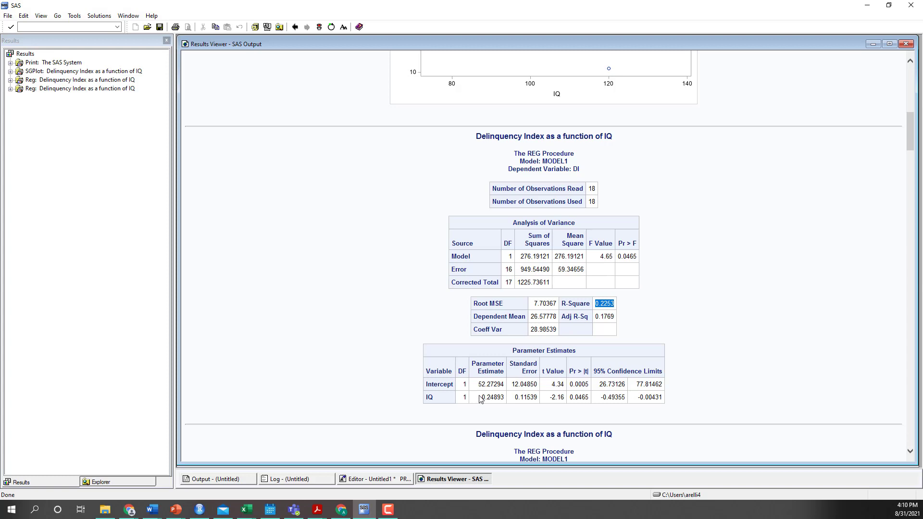
left_click_drag(481, 399, 492, 402)
Add a PROC CORR block for DI and IQ from delinquency_data below the regression code, commented "Find r", and run only that block
key("alt+Tab")
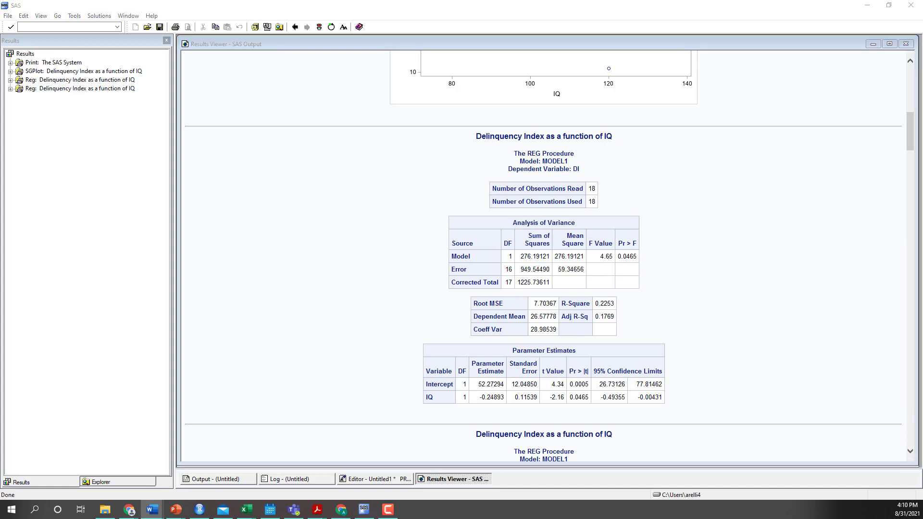
left_click(382, 479)
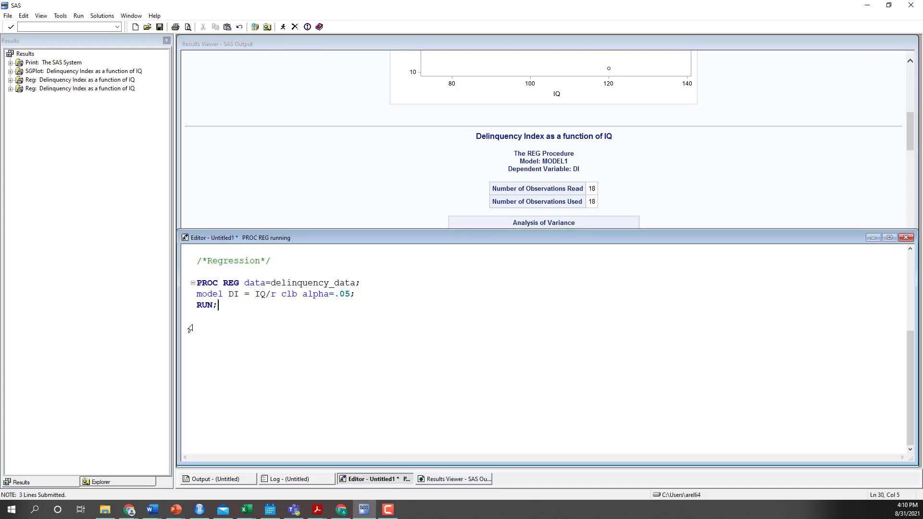
key("Return")
type("/*Find r*/ PROC CORR DATA=delinquency_data;     VAR DI IQ; RUN;")
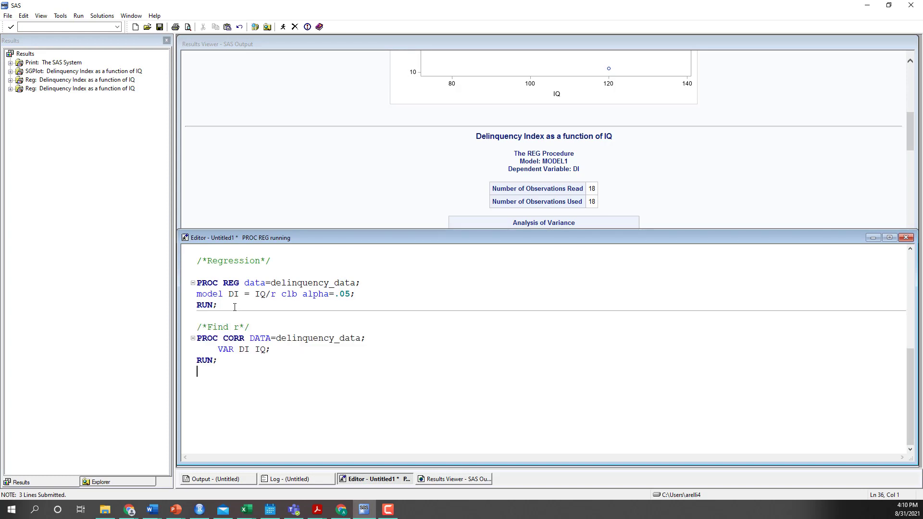
left_click_drag(225, 361, 196, 338)
left_click(283, 27)
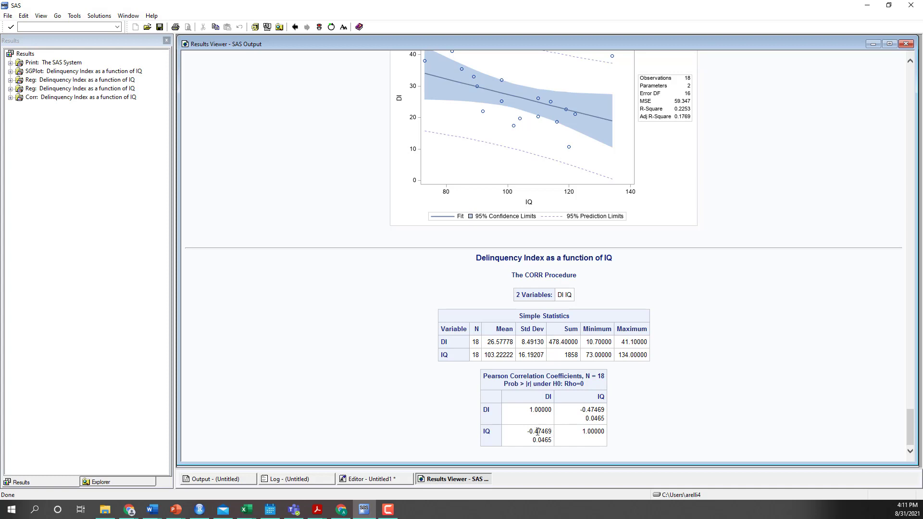
Examine the Pearson correlation between IQ and DI, its p-value and the null hypothesis being tested
left_click_drag(527, 431, 551, 433)
left_click(538, 441)
double_click(538, 442)
left_click_drag(501, 384, 585, 390)
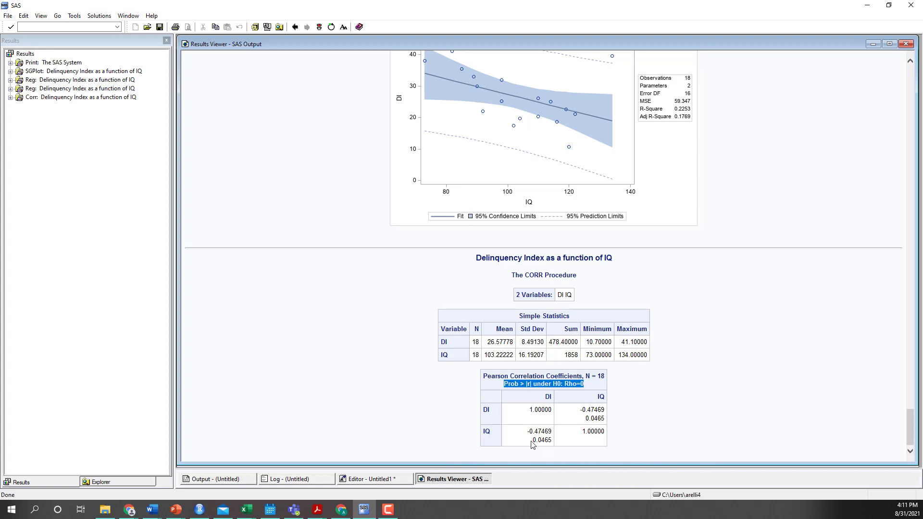
left_click_drag(532, 440, 551, 443)
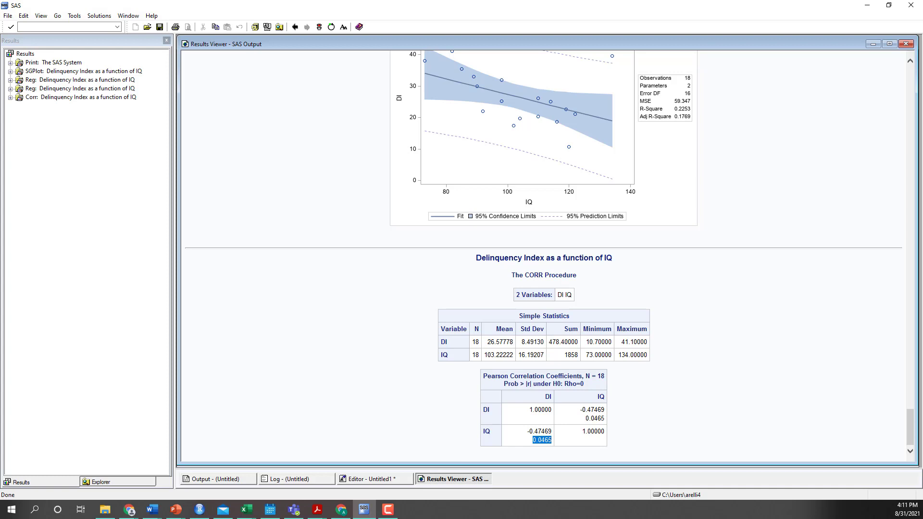
Copy in the prediction code below PROC CORR: the predict_data DATA step, PROC APPEND, PROC PRINT, and PROC REG with cli and clm
key("alt+Tab")
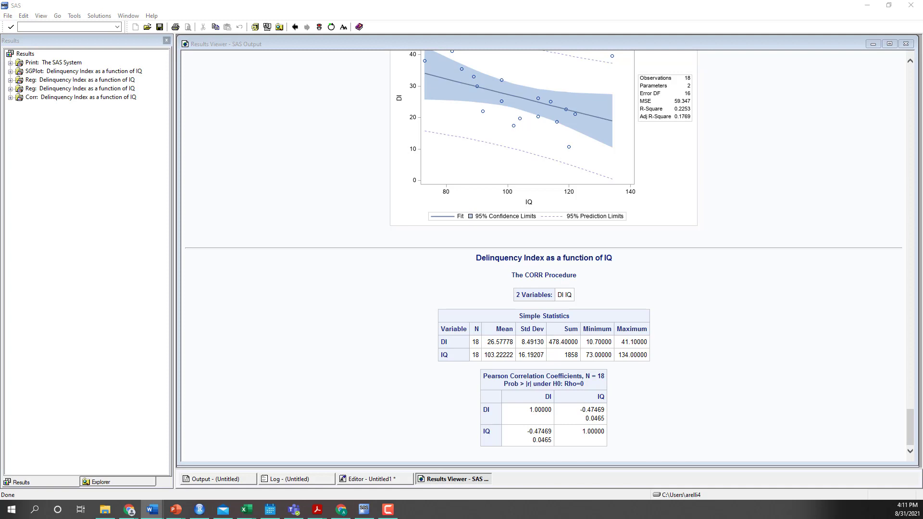
left_click(371, 479)
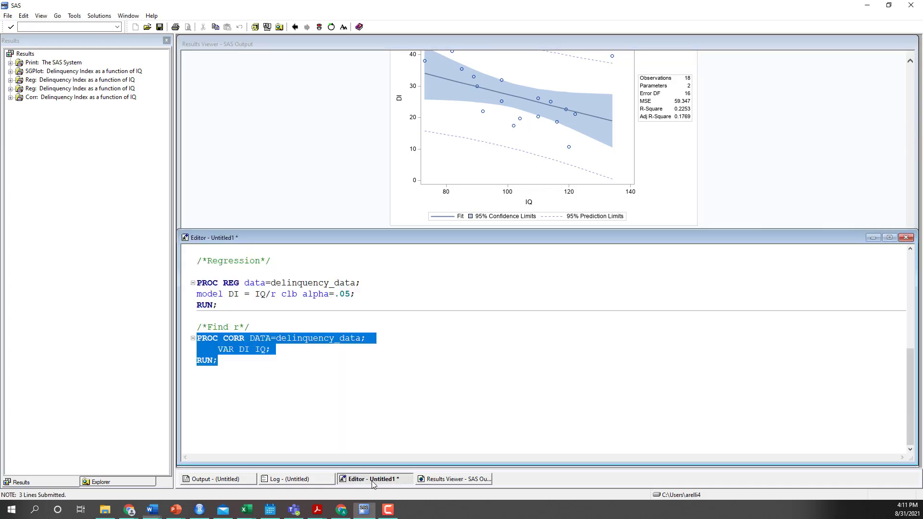
left_click(215, 391)
type("/*Create New data set with known explanatory variable value and missing value for response*/ /*SAS denotes missing values with a . */ DATA predict_data; input IQ DI; cards; 115 . ;  /*Append new data set to end of original dataset */ PROC APPEND BASE=delinquency_data data=predict_data; RUN;  /*data check*/ PROC PRINT DATA = delinquency_data; RUN;  PROC REG data=delinquency_data; id IQ; model DI = IQ/r clb alpha=.05; RUN;")
scroll(285, 386, "up", 5)
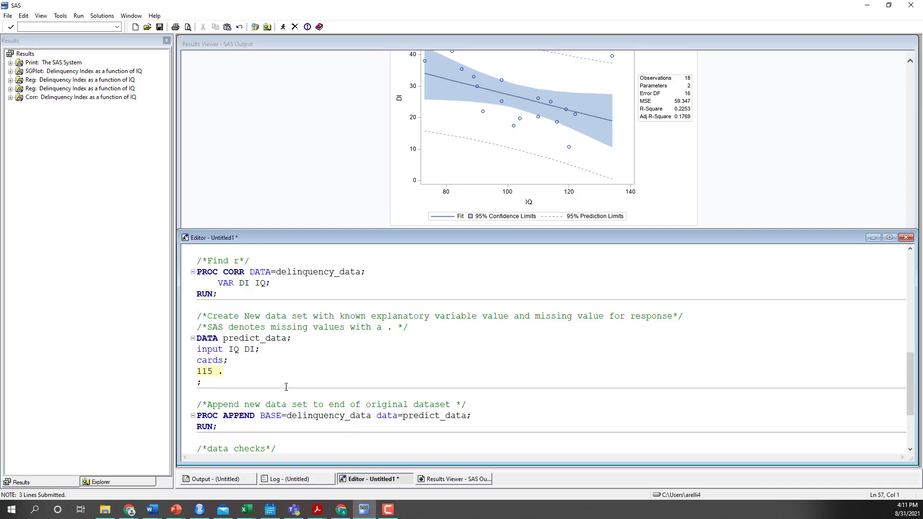
scroll(286, 387, "down", 3)
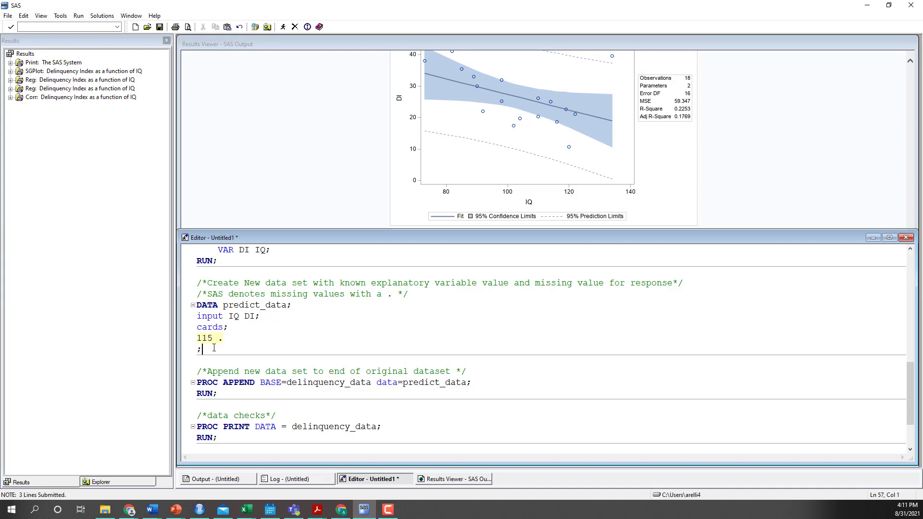
Review the predict_data DATA step with IQ 115 and a missing DI value, and run only that block
left_click_drag(207, 349, 289, 304)
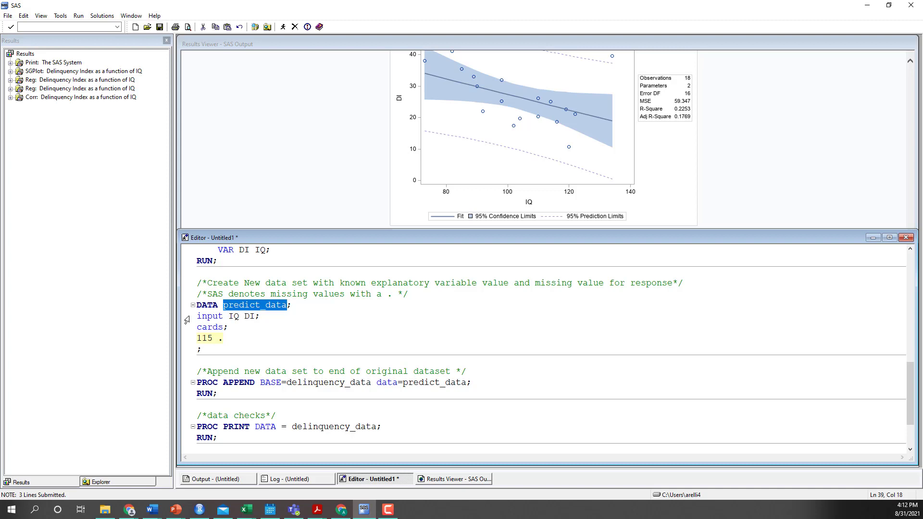
left_click_drag(197, 316, 267, 316)
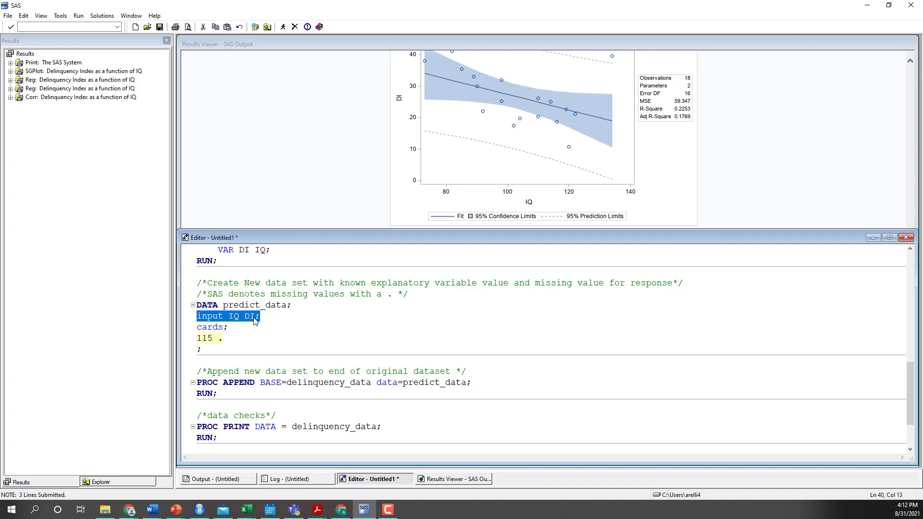
left_click_drag(243, 328, 194, 327)
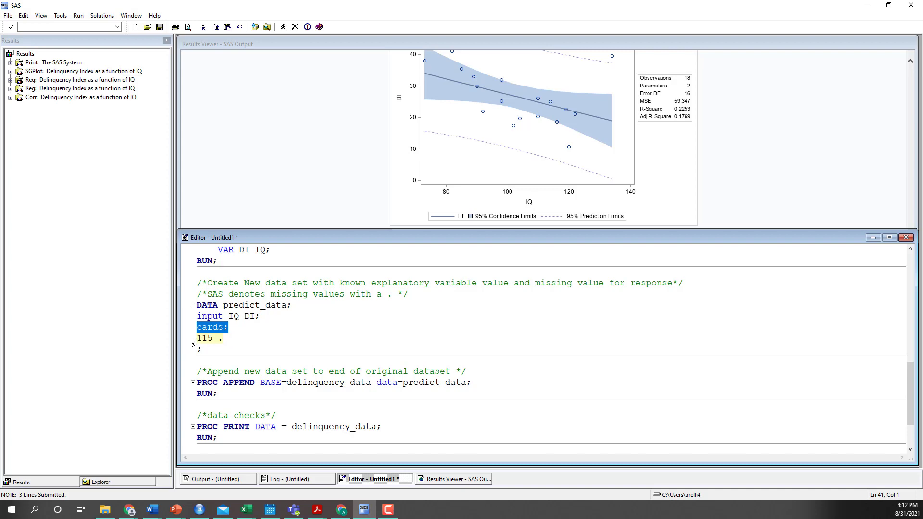
left_click_drag(196, 339, 242, 316)
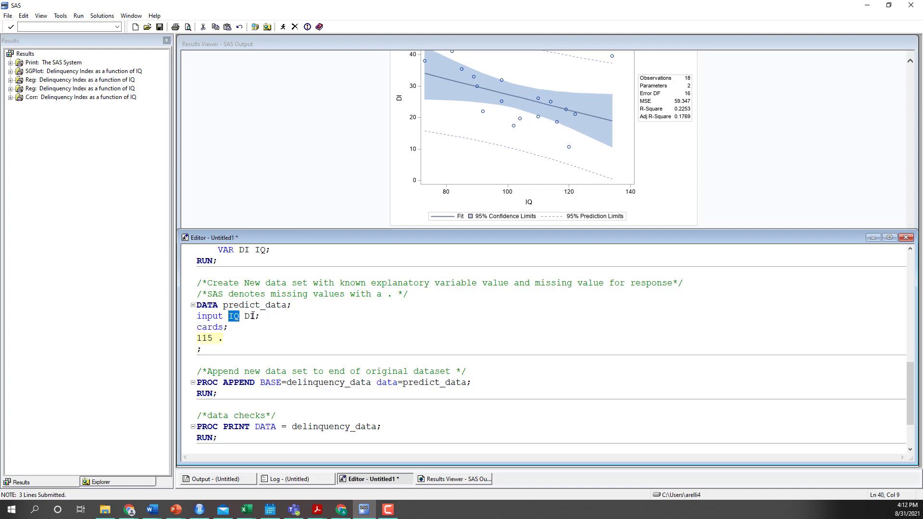
left_click_drag(218, 338, 223, 338)
left_click_drag(198, 337, 190, 305)
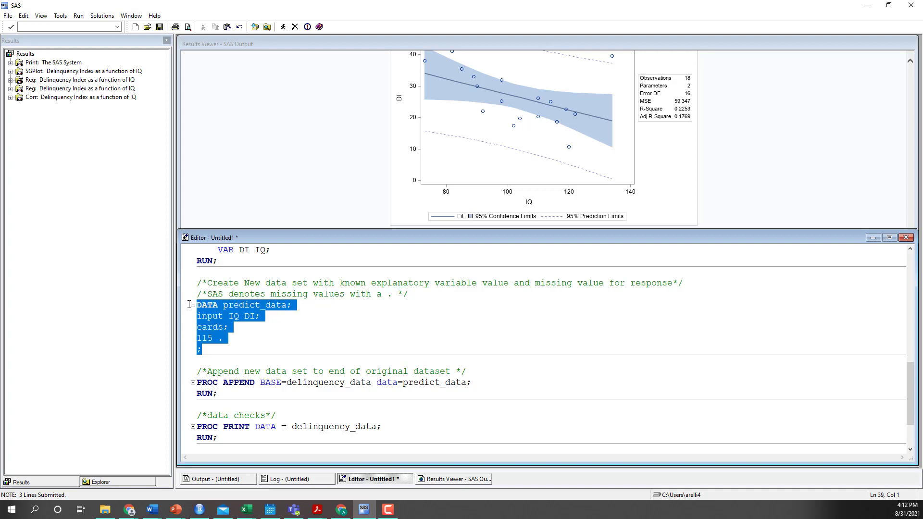
left_click(283, 27)
Run the PROC APPEND block to add predict_data to delinquency_data, and run the PROC PRINT data check on the extended data set
scroll(295, 306, "down", 1)
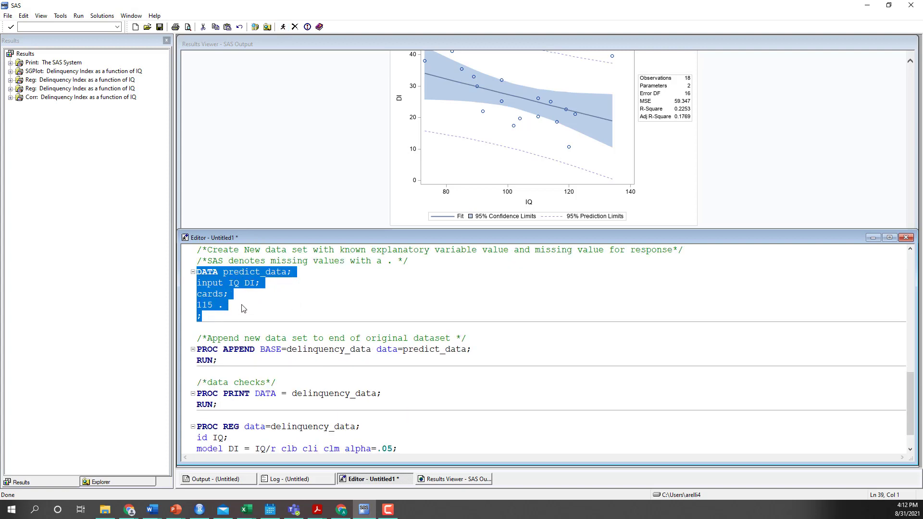
left_click_drag(227, 362, 197, 349)
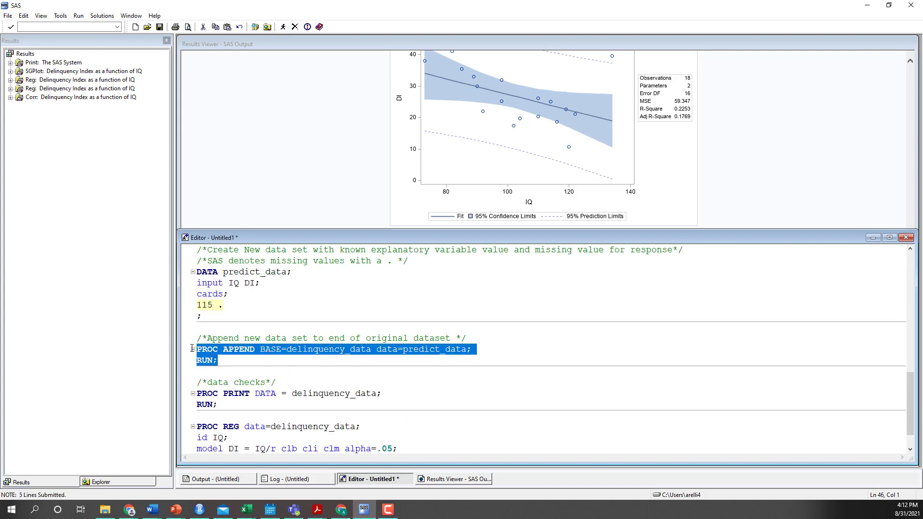
left_click(284, 28)
scroll(322, 336, "down", 1)
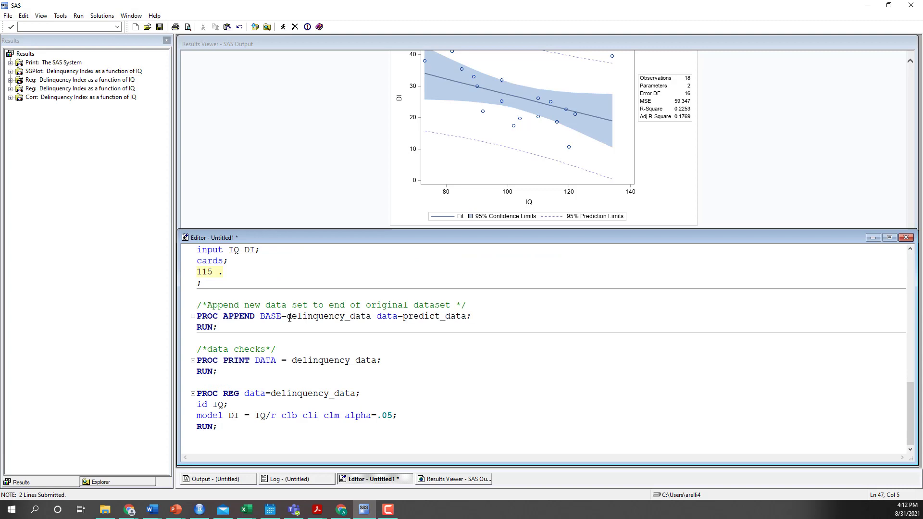
left_click_drag(286, 317, 474, 317)
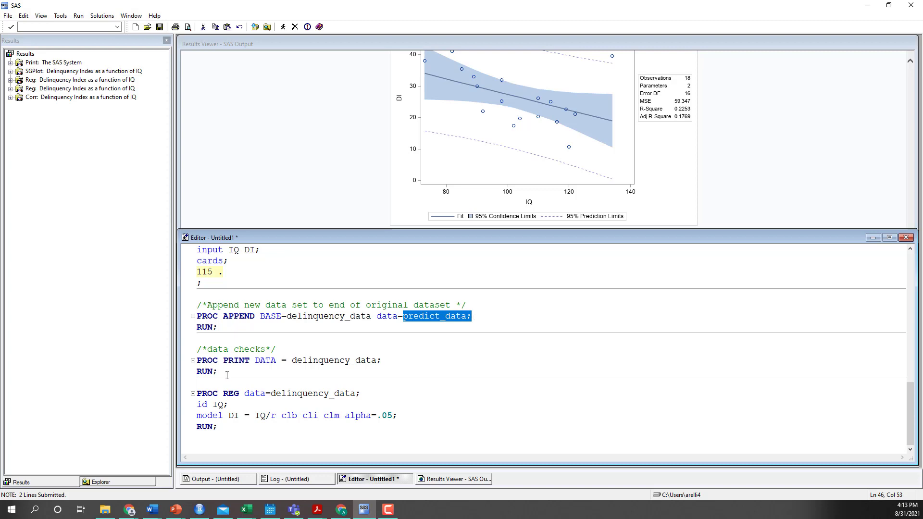
left_click_drag(226, 375, 197, 360)
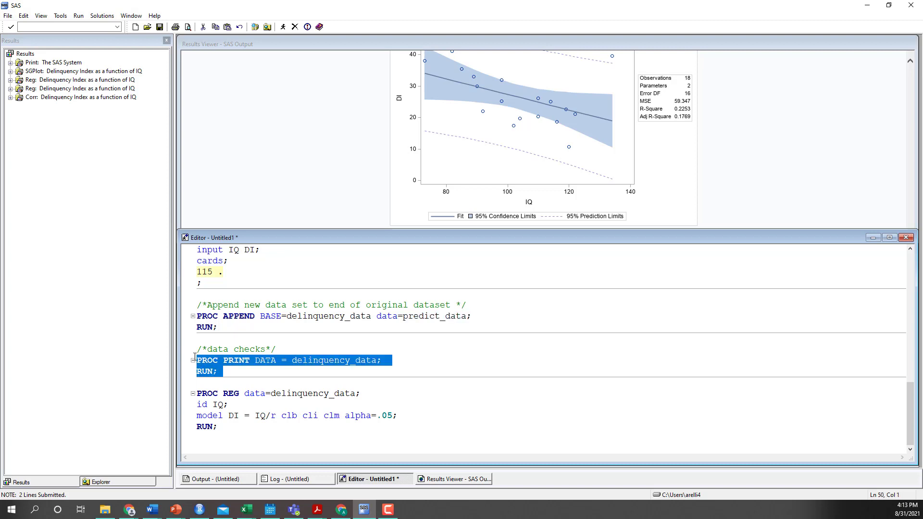
left_click(282, 27)
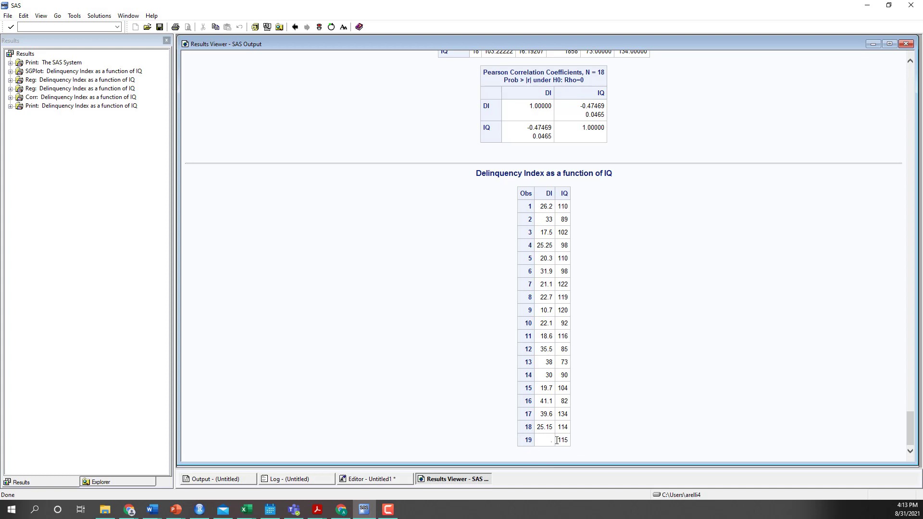
Run only the final PROC REG block with id IQ and the clb, cli and clm options, and check its output statistics table
left_click(366, 479)
scroll(311, 373, "down", 3)
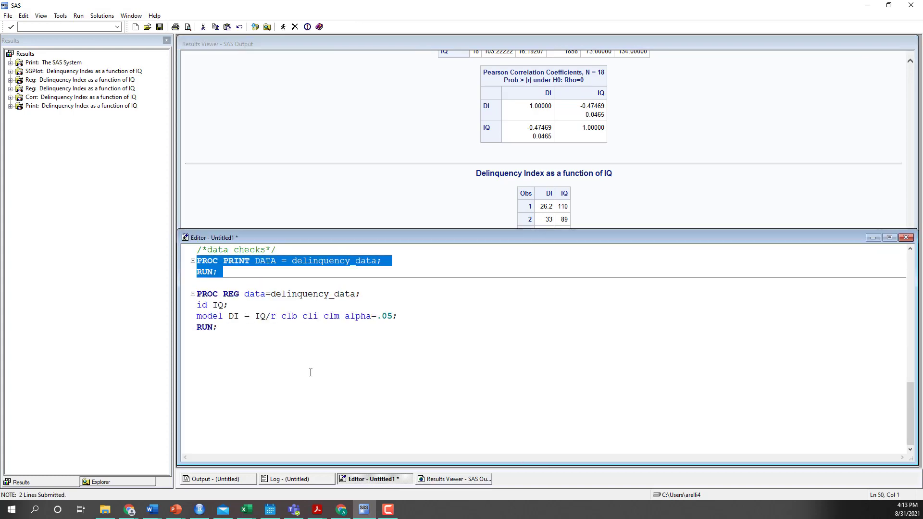
scroll(311, 372, "up", 3)
left_click_drag(226, 361, 197, 326)
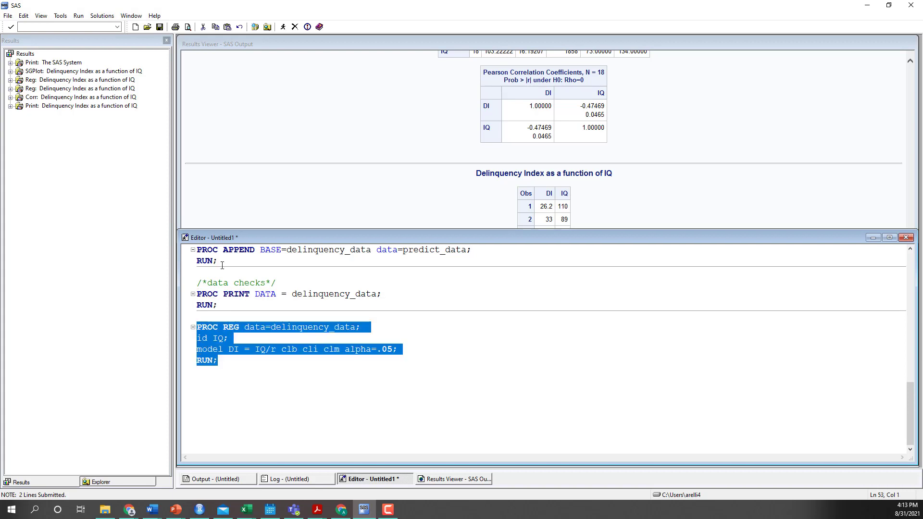
left_click(283, 27)
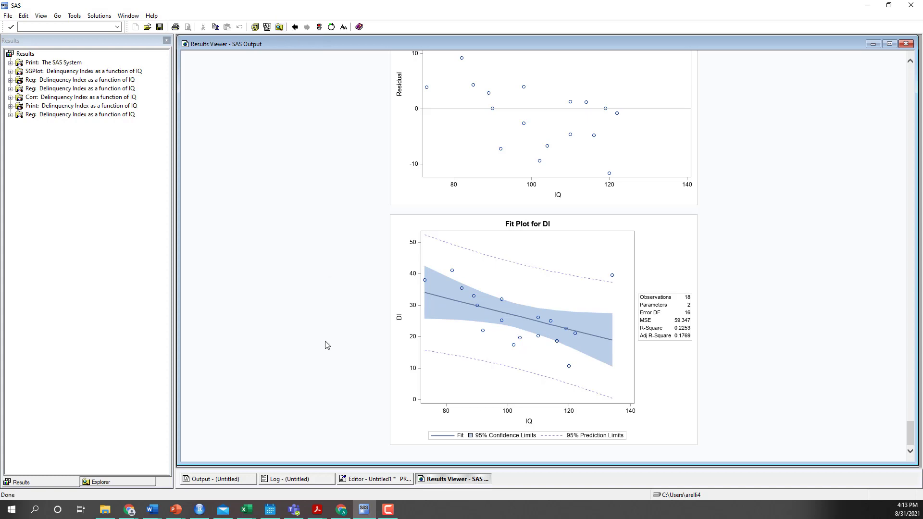
scroll(326, 346, "up", 15)
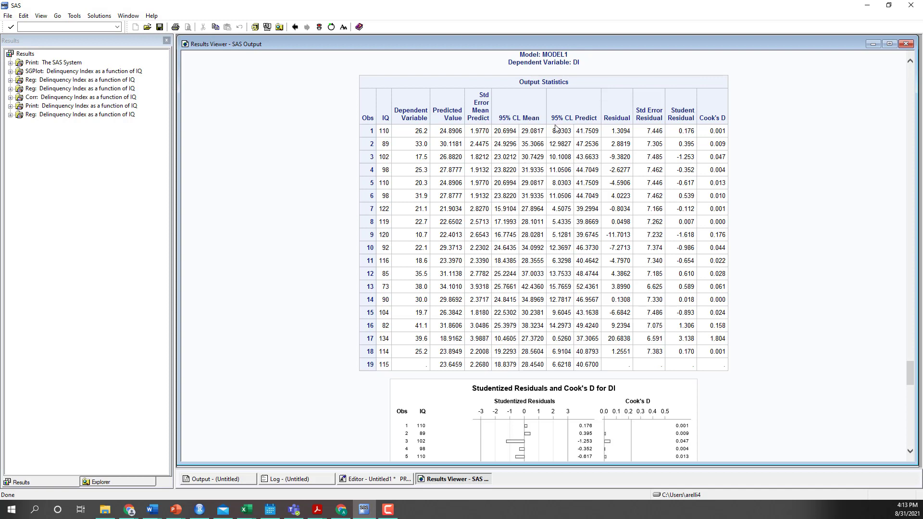
Examine the IQ 115 observation in the Output Statistics table for its predicted value, 95% CL Predict and 95% CL Mean limits
left_click_drag(369, 365, 720, 367)
left_click(412, 370)
left_click_drag(440, 364, 460, 367)
left_click_drag(552, 365, 598, 365)
left_click_drag(494, 365, 541, 365)
Review the parameter estimates, the residual plot and the fit diagnostics for DI in the regression output
scroll(608, 400, "up", 5)
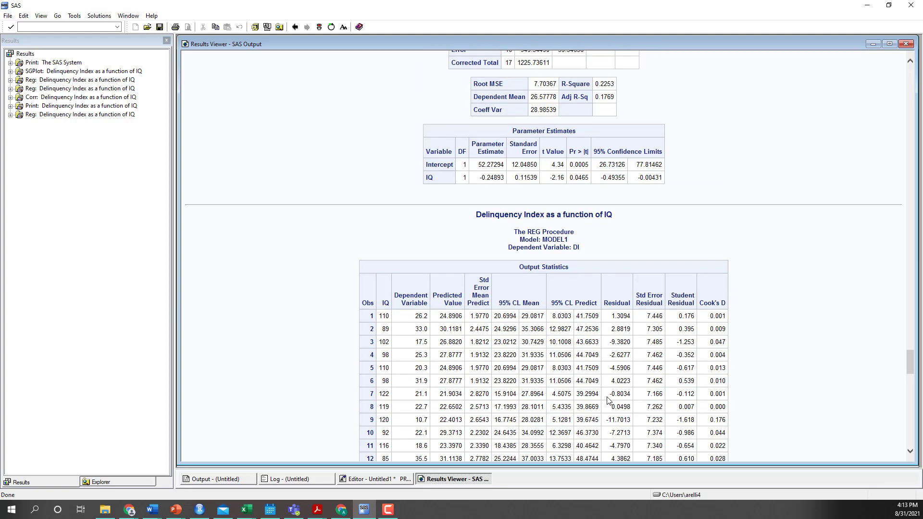
scroll(608, 400, "up", 20)
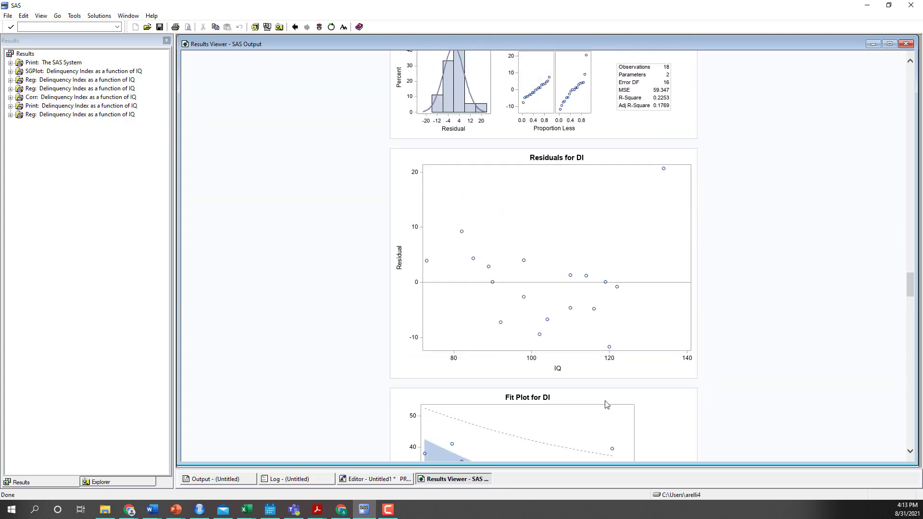
scroll(608, 404, "up", 9)
scroll(663, 405, "down", 2)
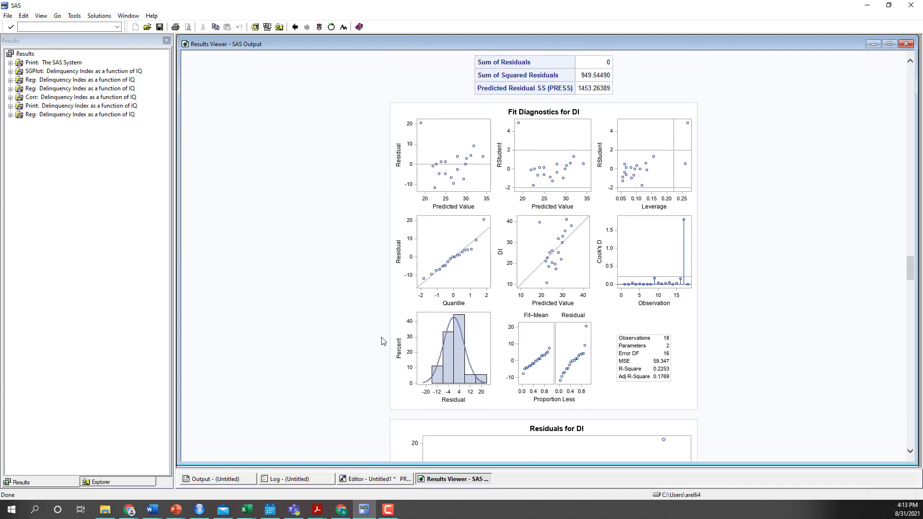
Return to the program code and select the final PROC REG block, from its PROC REG line through RUN
left_click(375, 480)
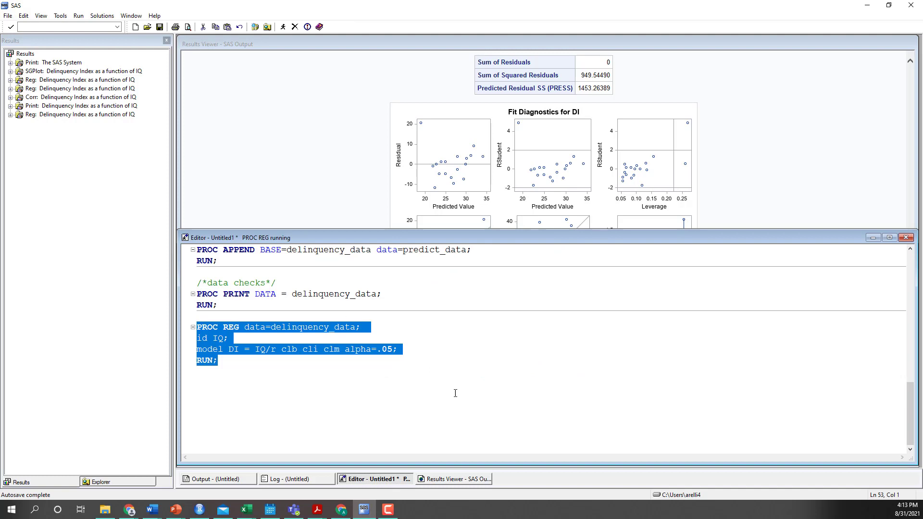
scroll(455, 393, "up", 2)
left_click(223, 435)
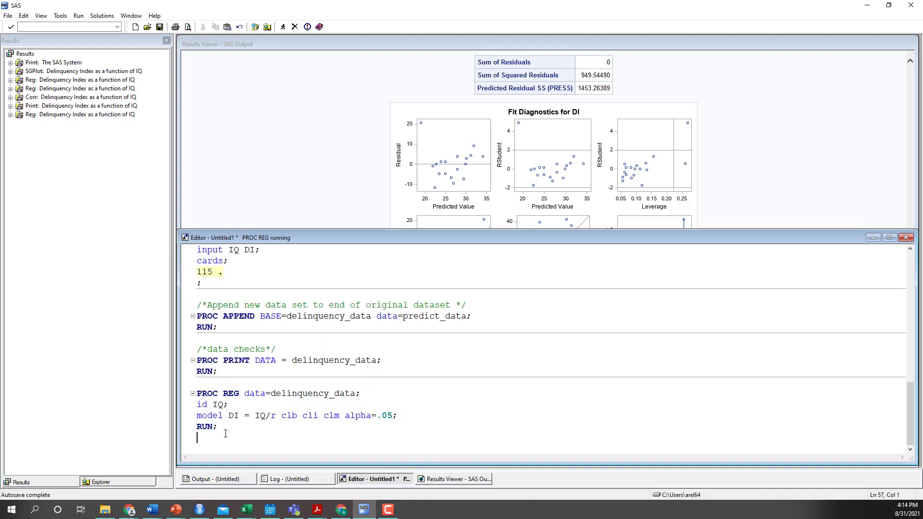
left_click_drag(223, 434, 197, 394)
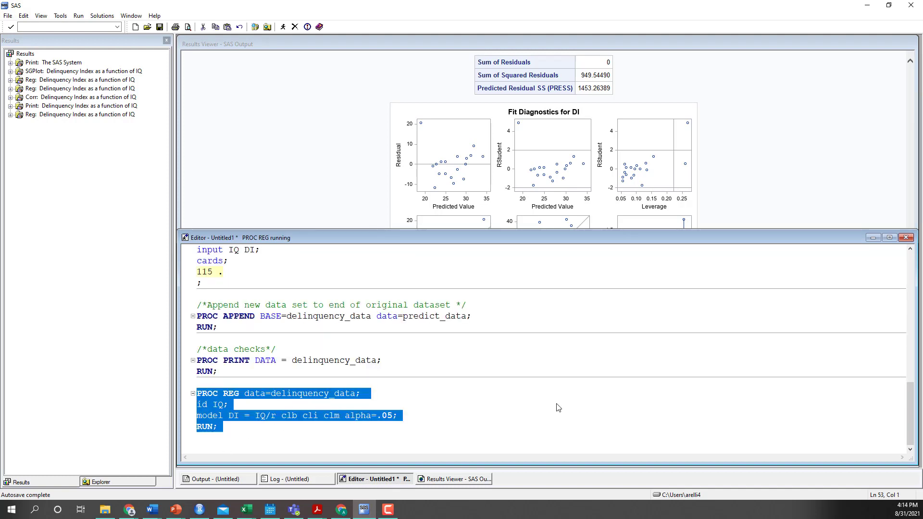